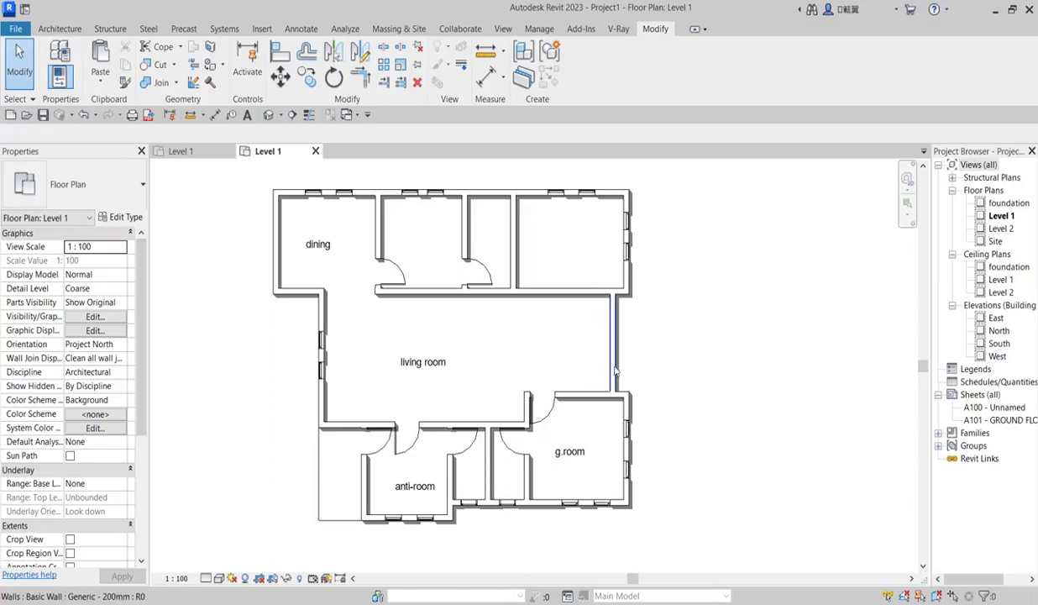
Start the Grid tool from the Architecture tab's Datum panel.
scroll(564, 356, "down", 2)
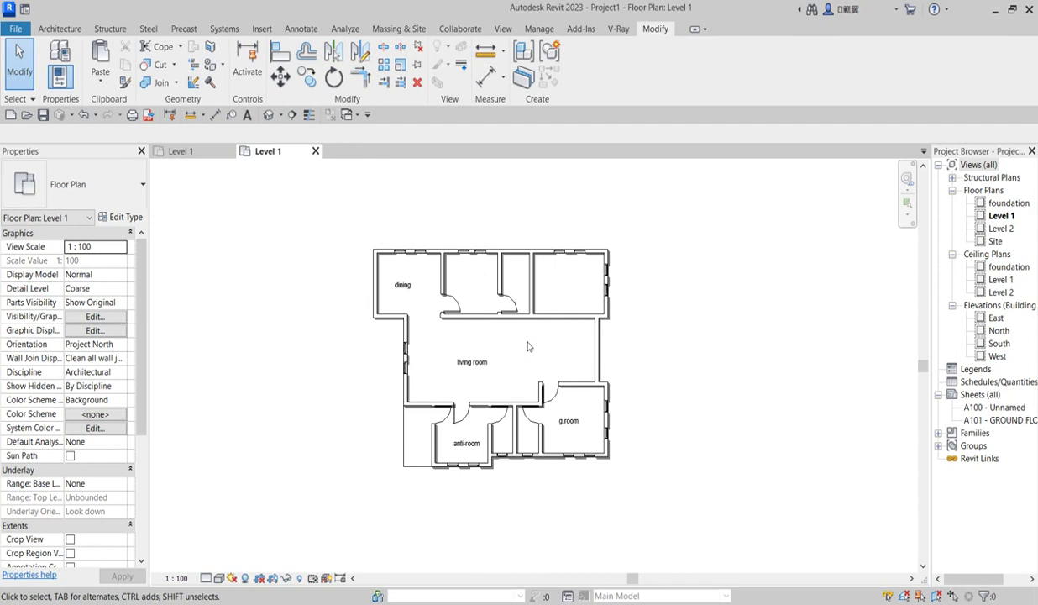
scroll(453, 286, "up", 3)
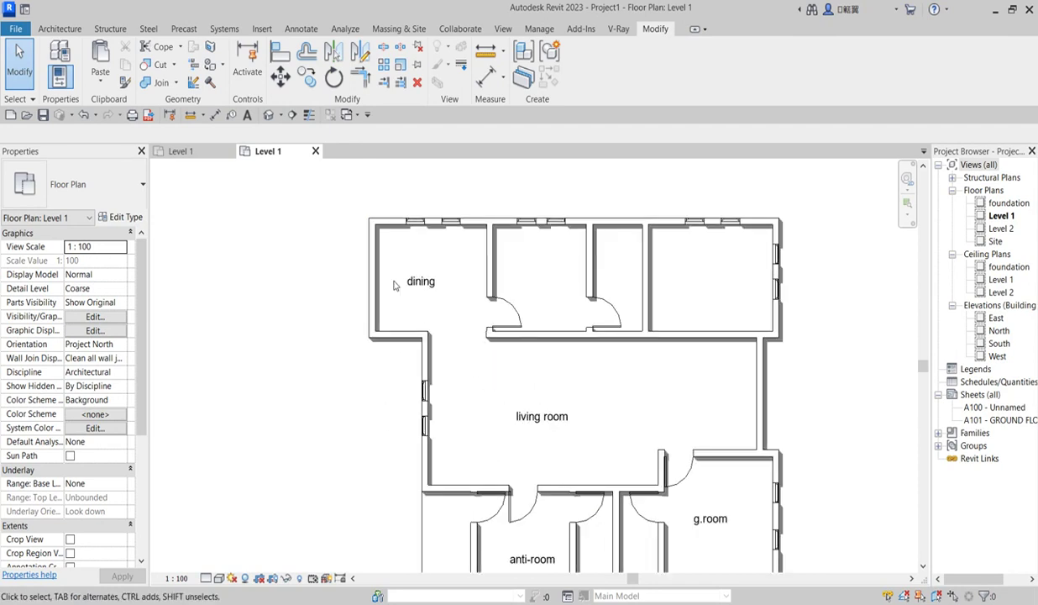
scroll(459, 345, "down", 2)
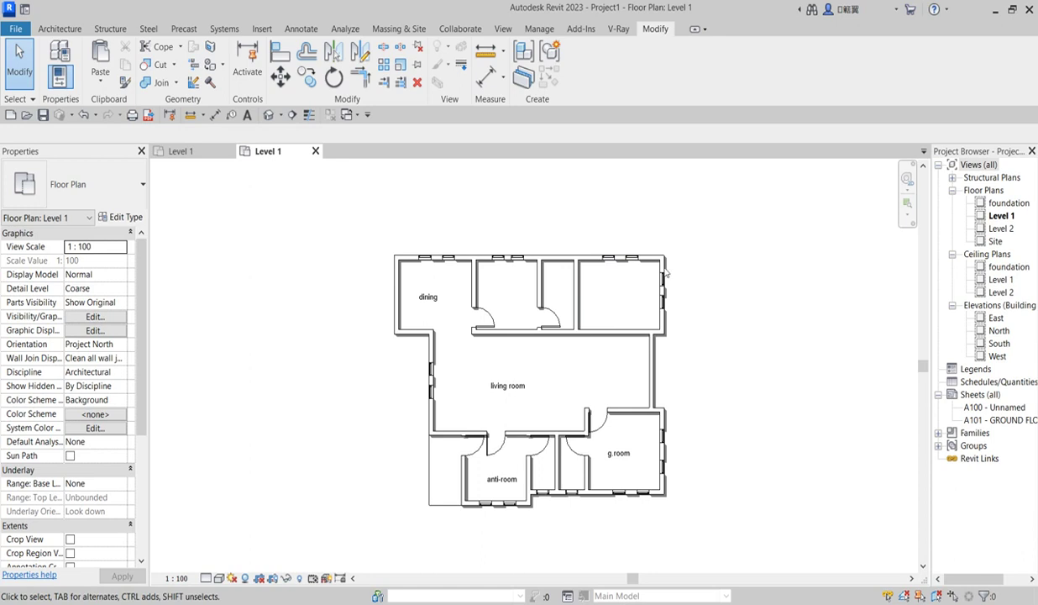
scroll(666, 273, "up", 4)
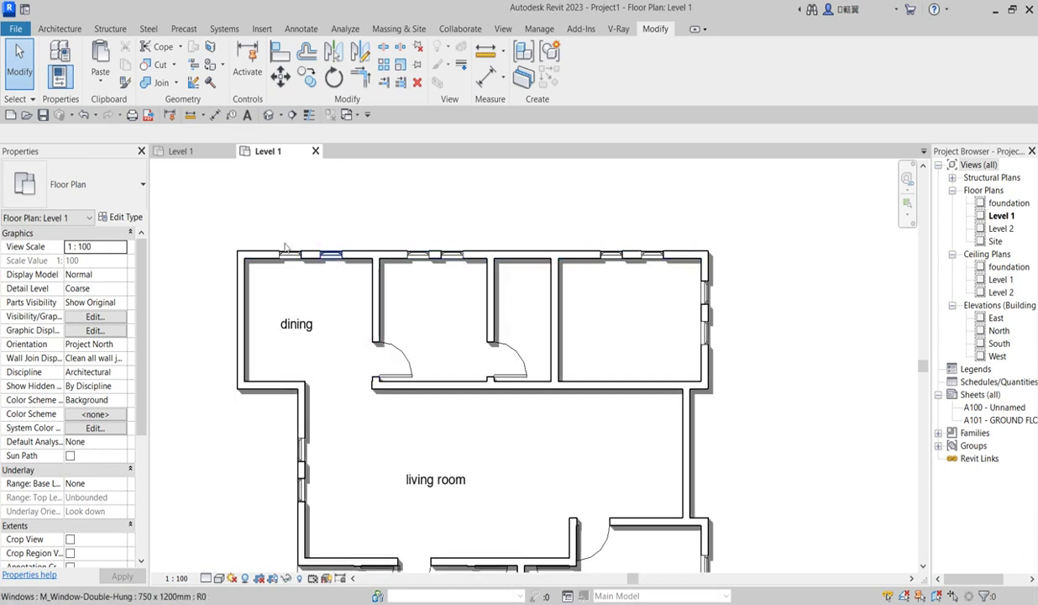
scroll(565, 265, "down", 1)
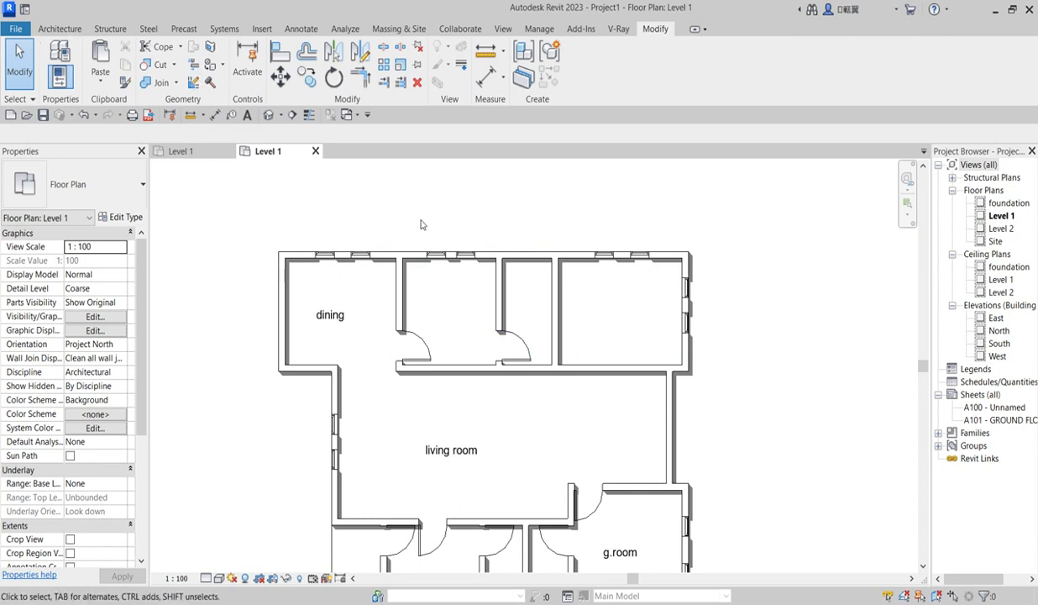
scroll(422, 223, "down", 1)
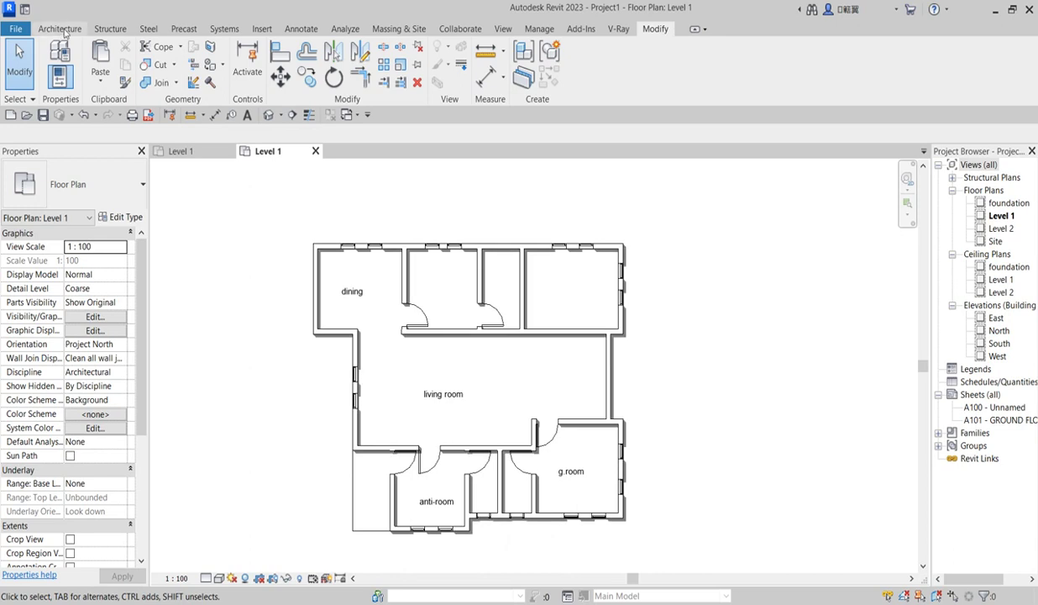
left_click(60, 29)
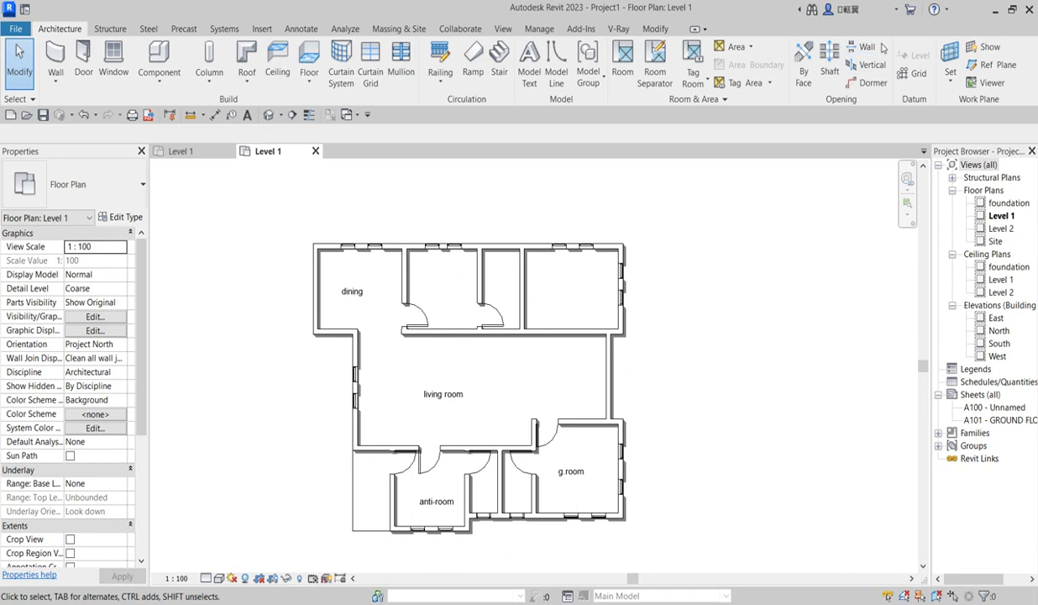
left_click(915, 73)
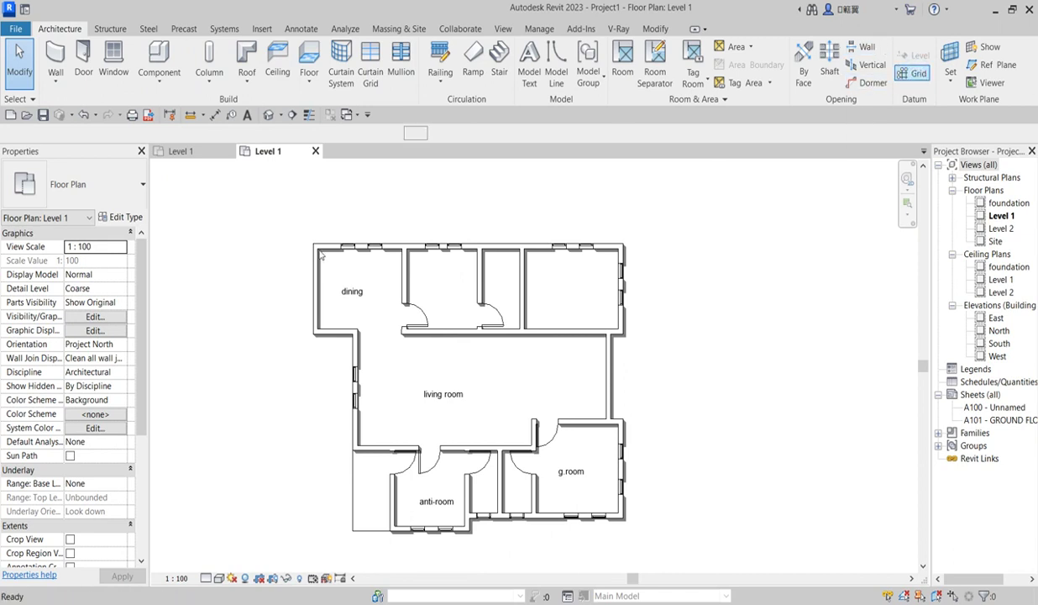
Switch the grid drawing method to Pick Lines.
scroll(315, 248, "up", 2)
scroll(344, 333, "down", 3)
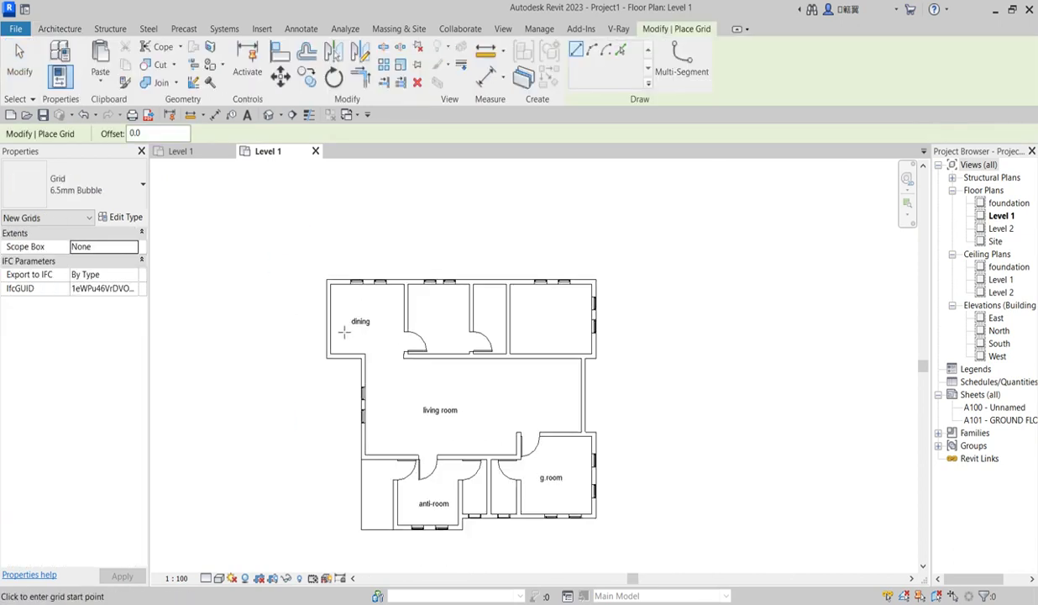
scroll(344, 332, "down", 1)
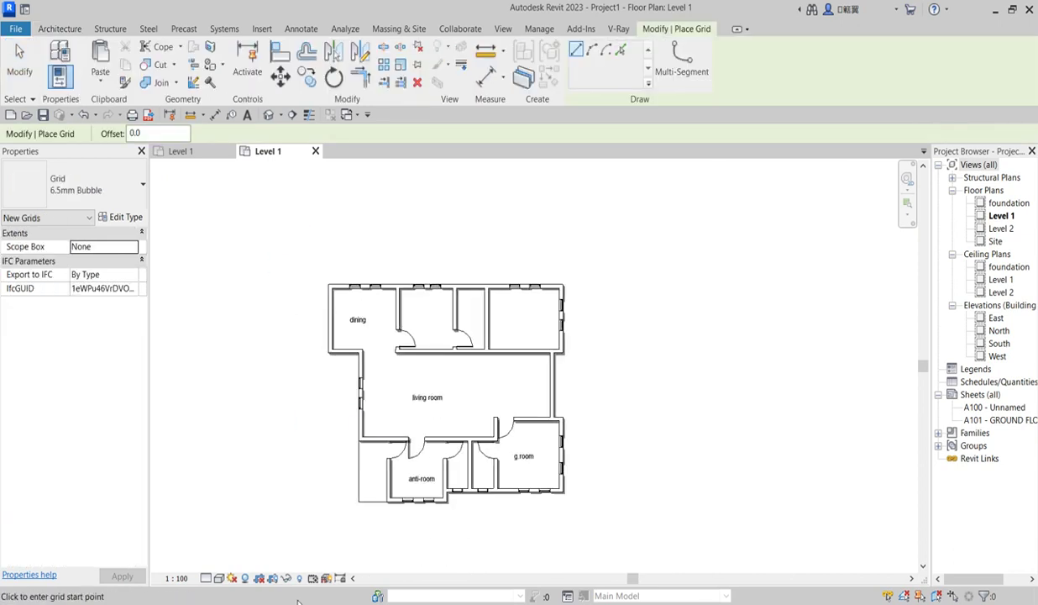
left_click(620, 52)
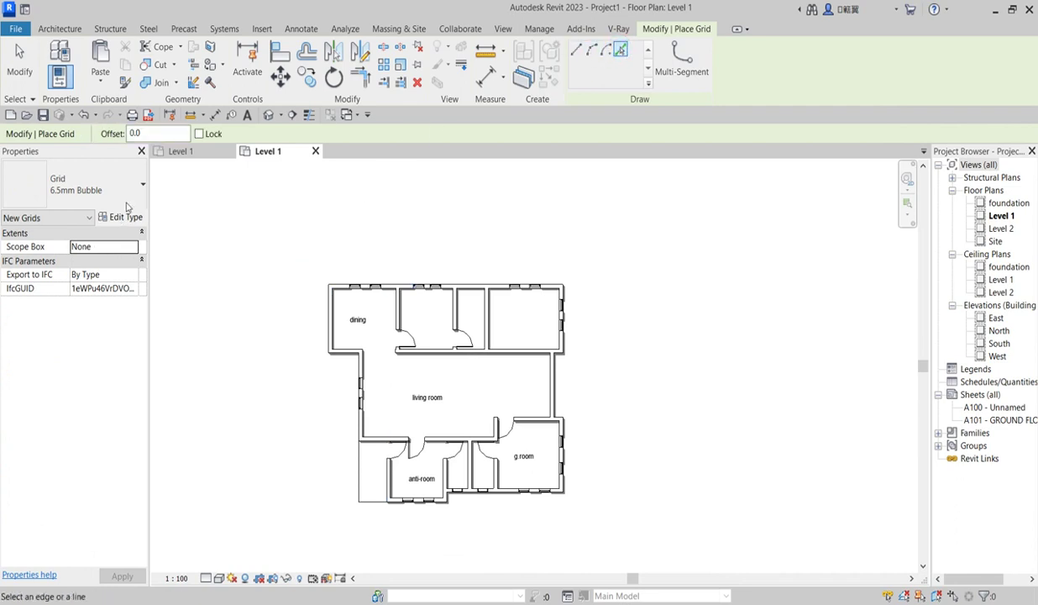
Pick the dining left wall, living room left wall and dining-door wall for grids 1–3.
scroll(336, 300, "up", 8)
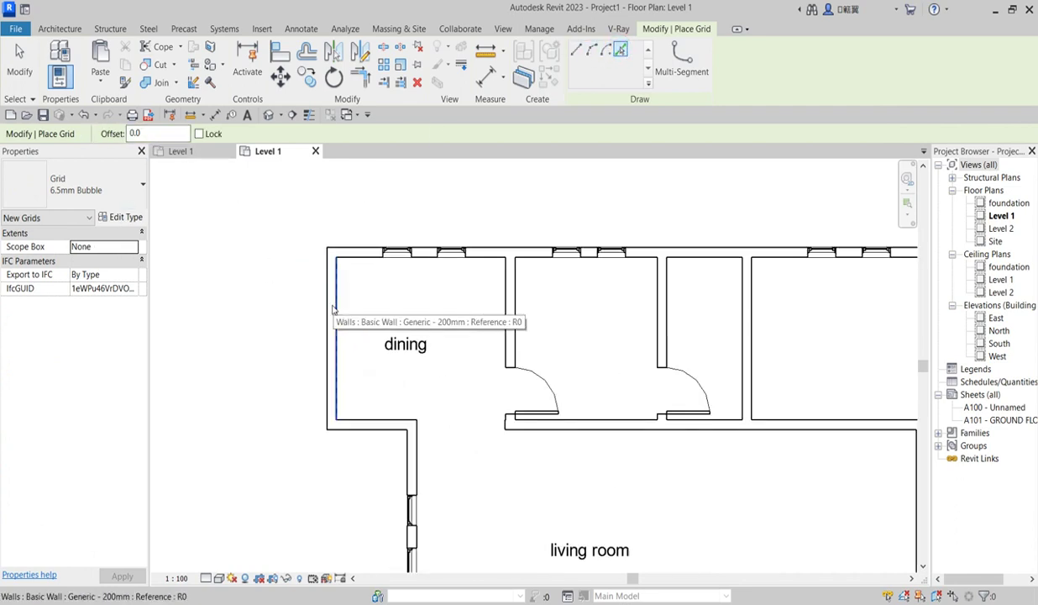
left_click(337, 297)
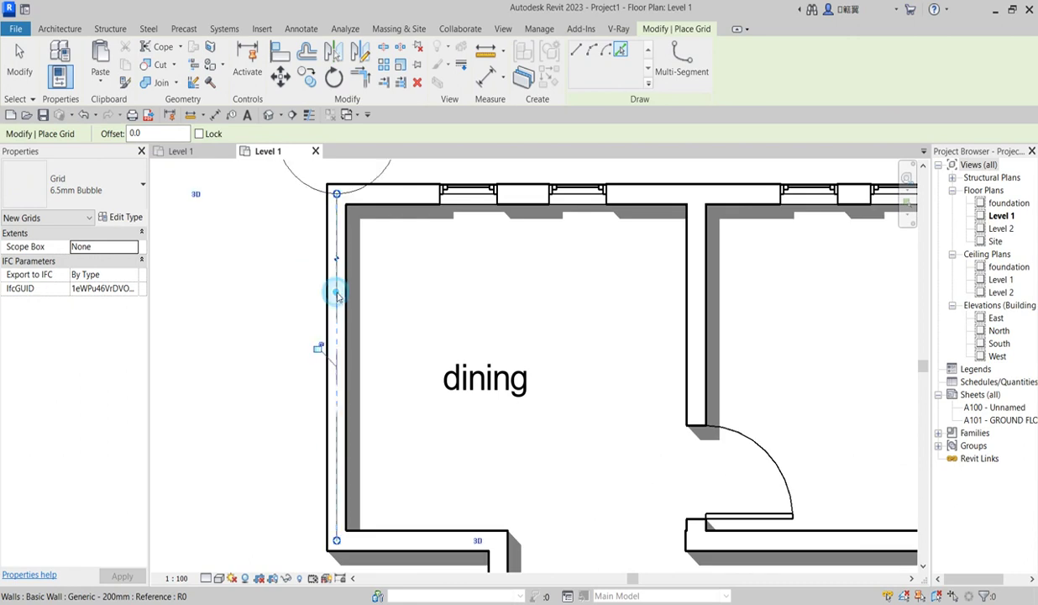
scroll(337, 295, "down", 4)
scroll(337, 297, "down", 2)
scroll(401, 431, "up", 8)
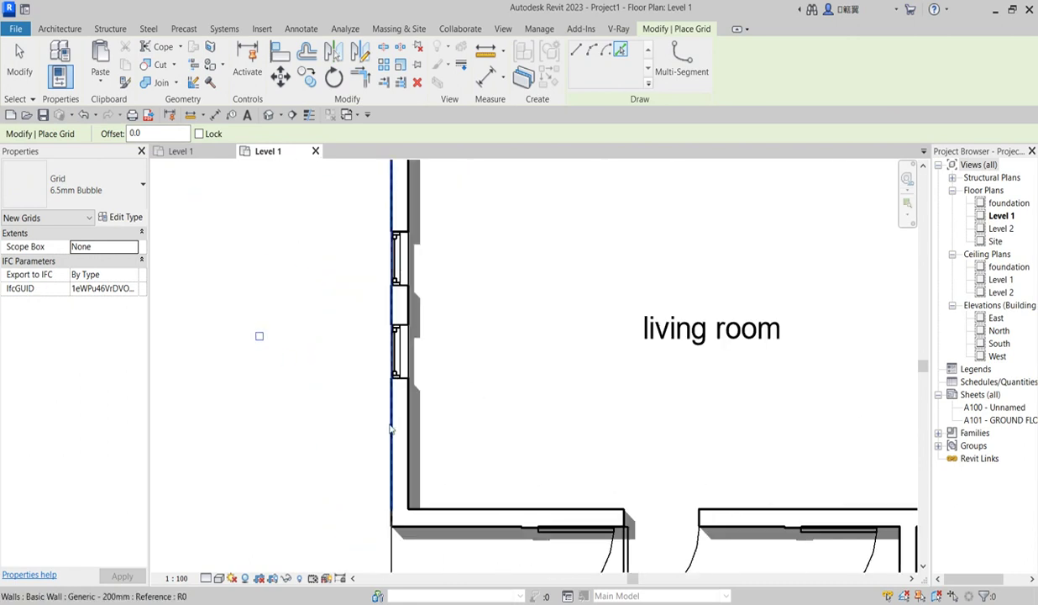
scroll(401, 430, "down", 6)
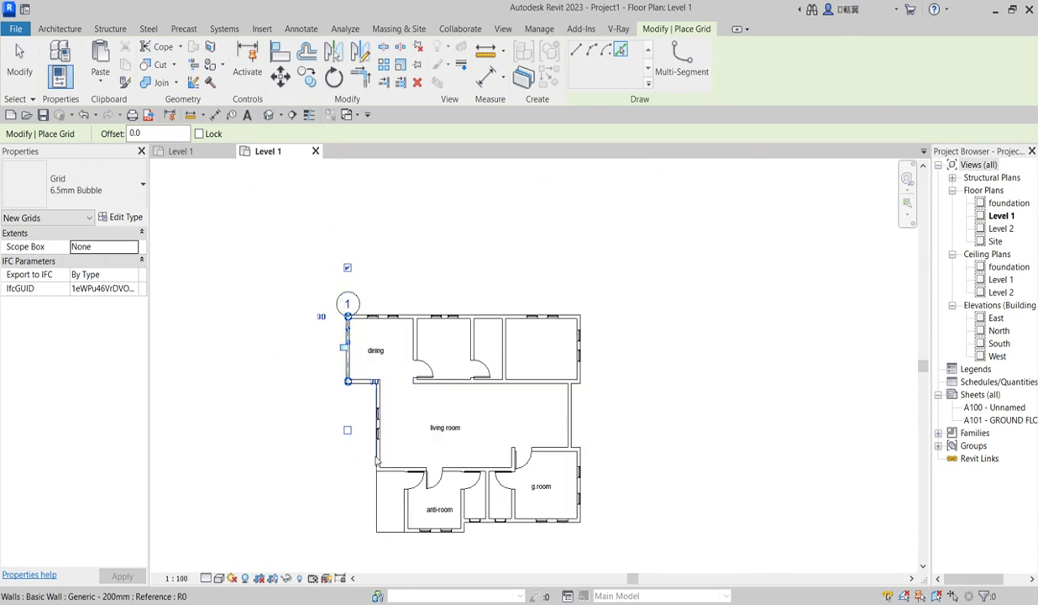
scroll(343, 332, "up", 2)
scroll(359, 304, "up", 1)
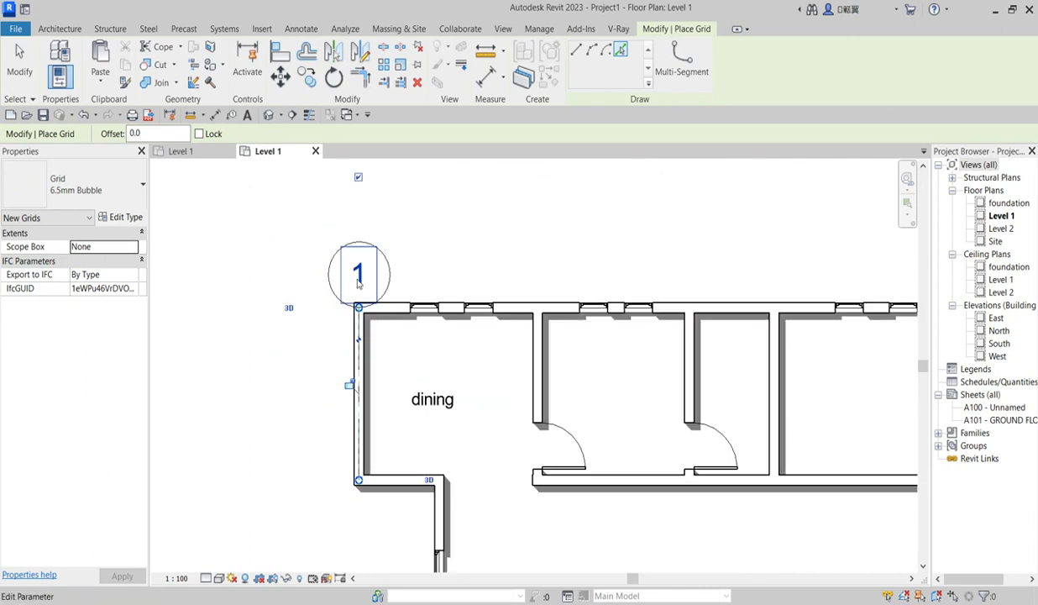
scroll(369, 395, "down", 3)
scroll(411, 476, "up", 4)
scroll(411, 476, "up", 1)
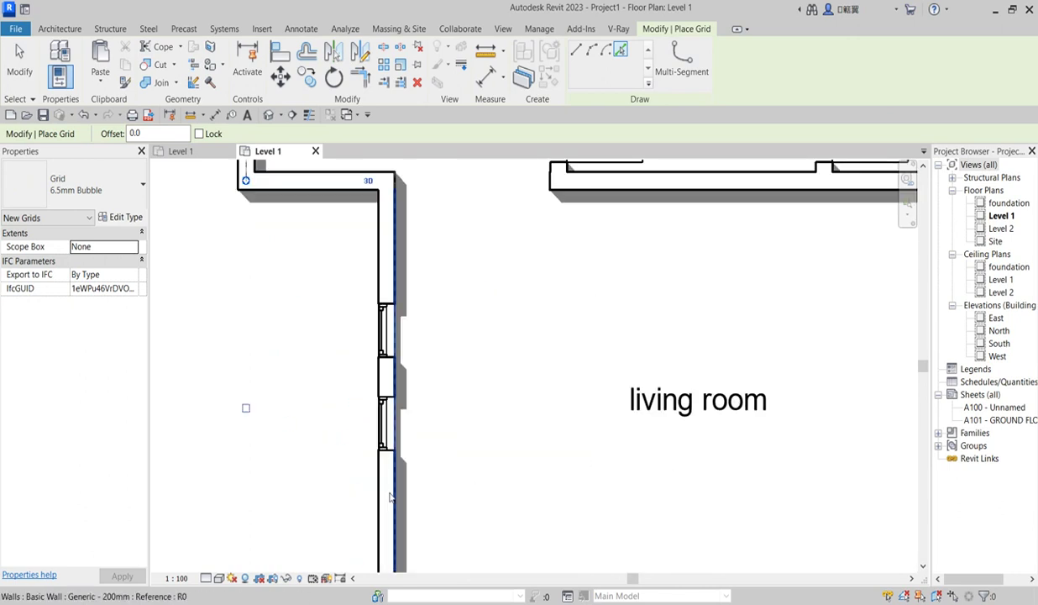
left_click(376, 361)
scroll(429, 419, "down", 3)
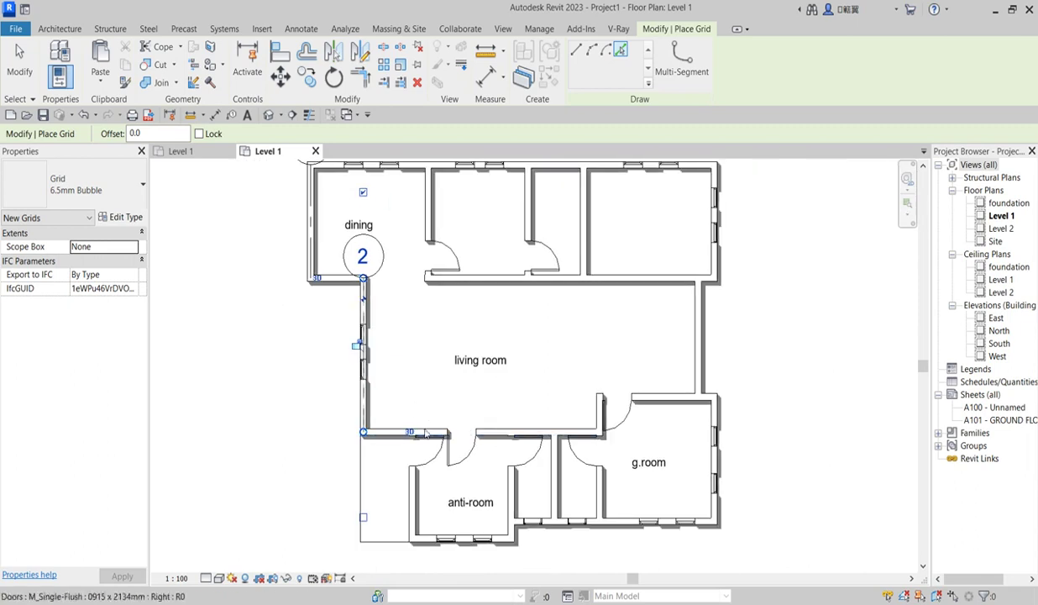
scroll(433, 221, "up", 5)
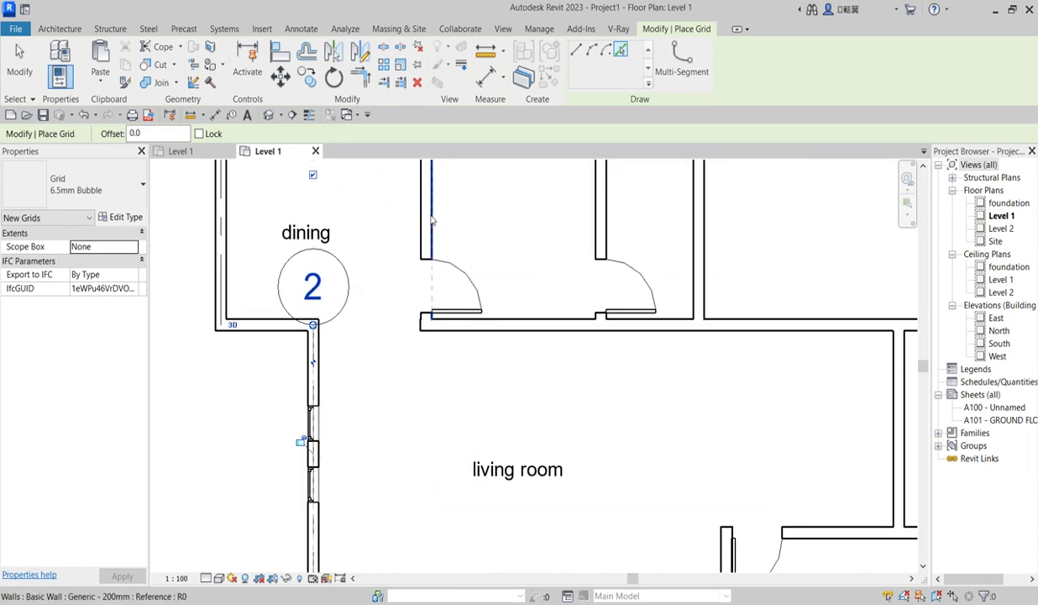
left_click(427, 217)
Pick the next interior wall, following room wall and right exterior wall for grids 4–6.
scroll(428, 220, "down", 5)
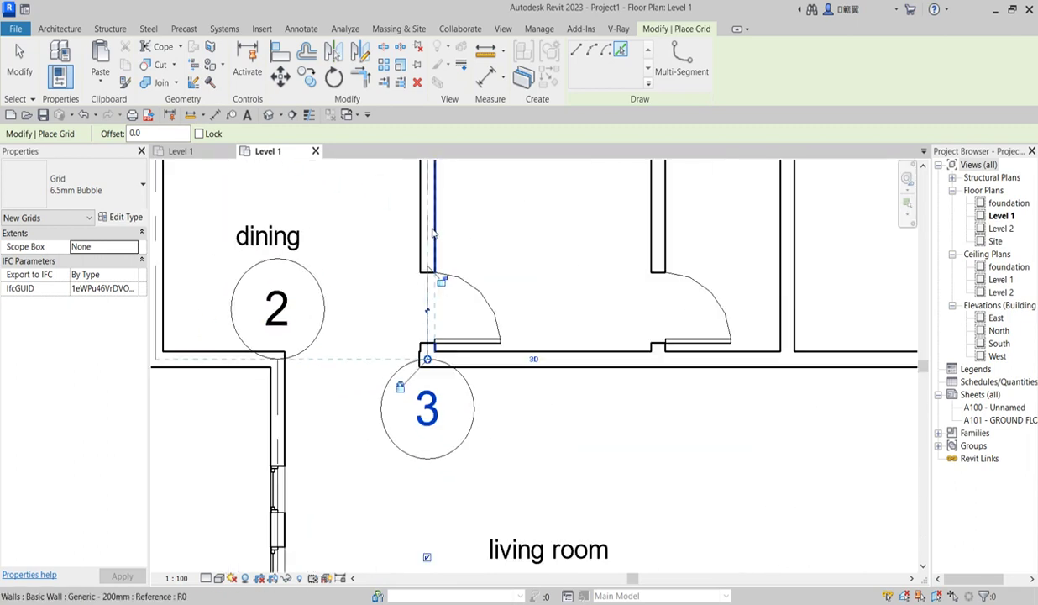
scroll(483, 248, "down", 3)
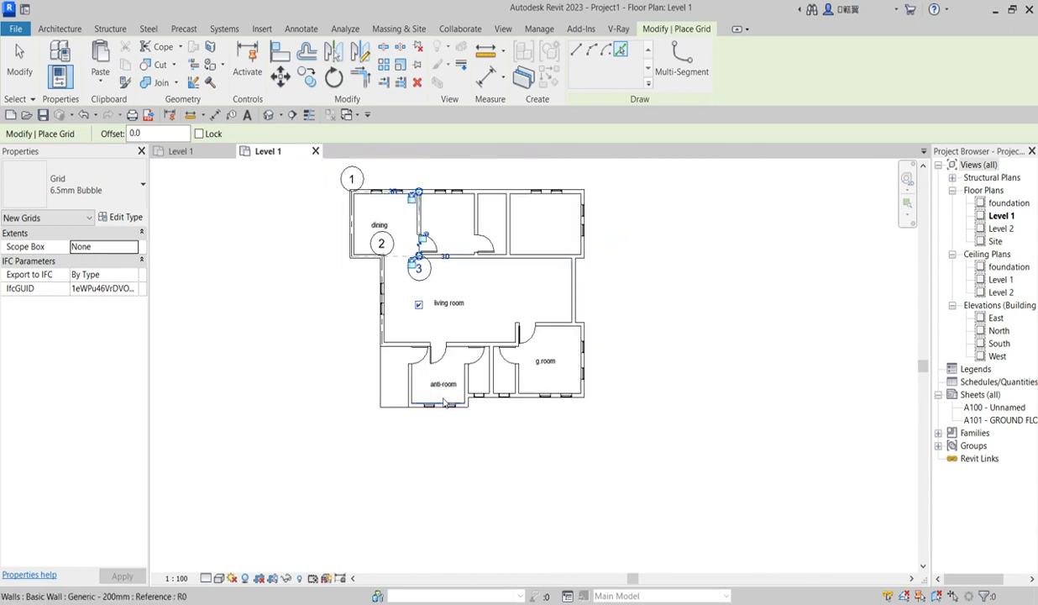
scroll(458, 244, "up", 3)
scroll(460, 244, "up", 5)
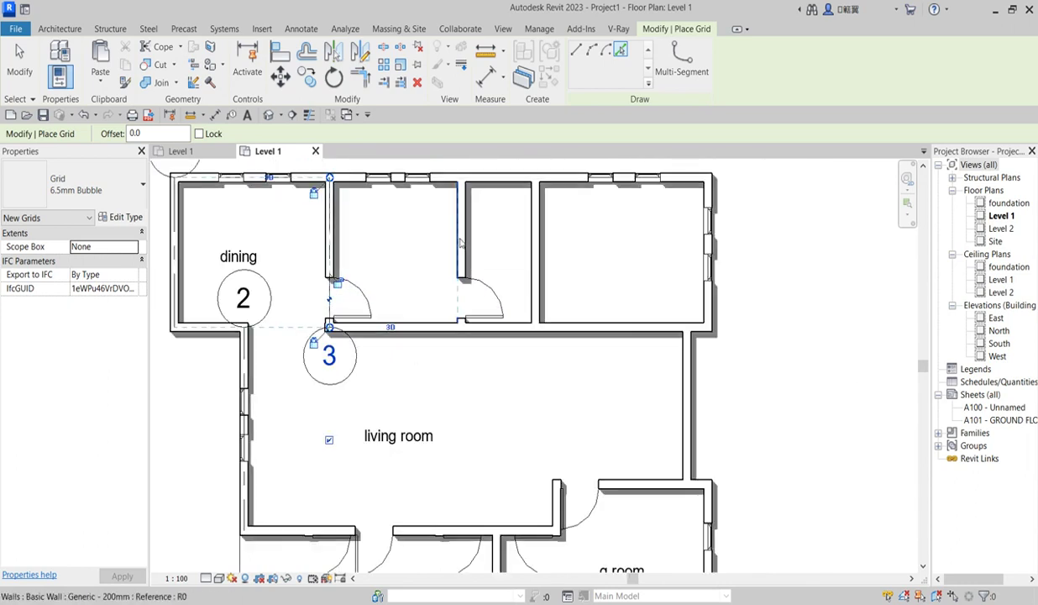
left_click(463, 239)
scroll(451, 361, "down", 4)
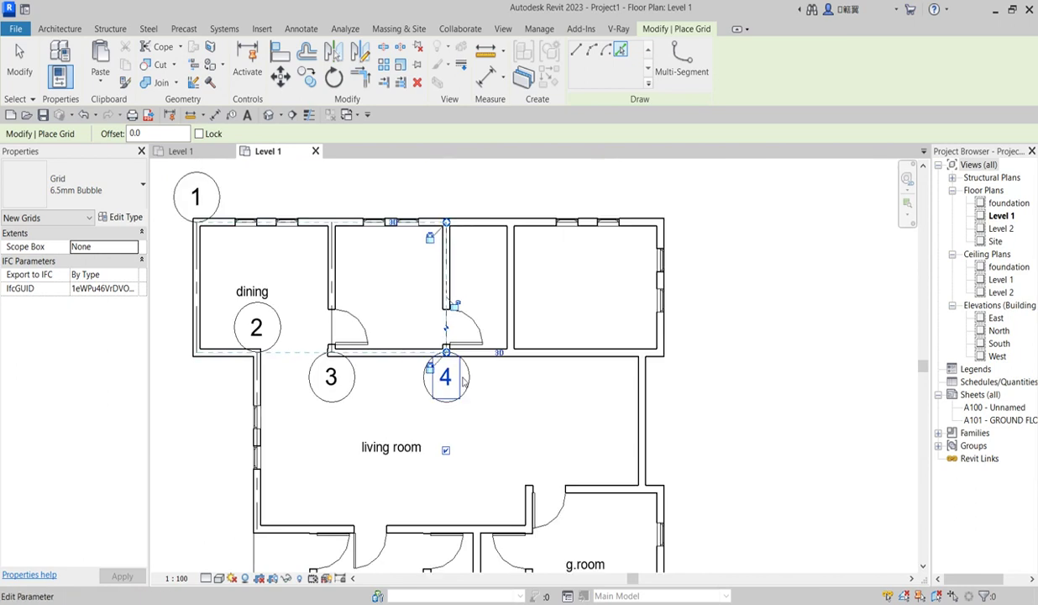
scroll(454, 299, "up", 5)
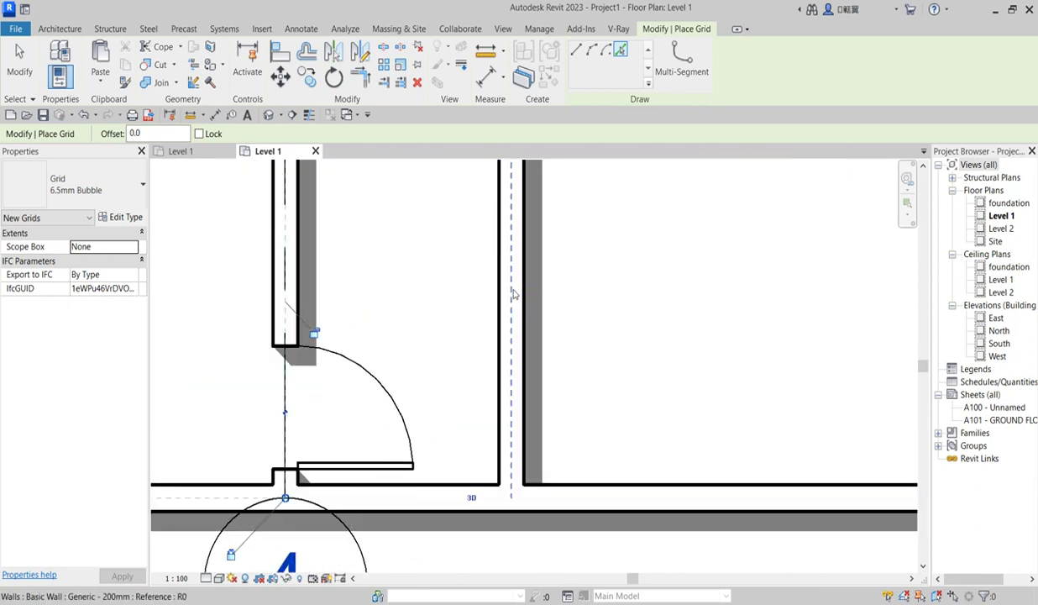
left_click(514, 291)
scroll(470, 420, "down", 3)
scroll(660, 537, "up", 3)
scroll(681, 372, "down", 3)
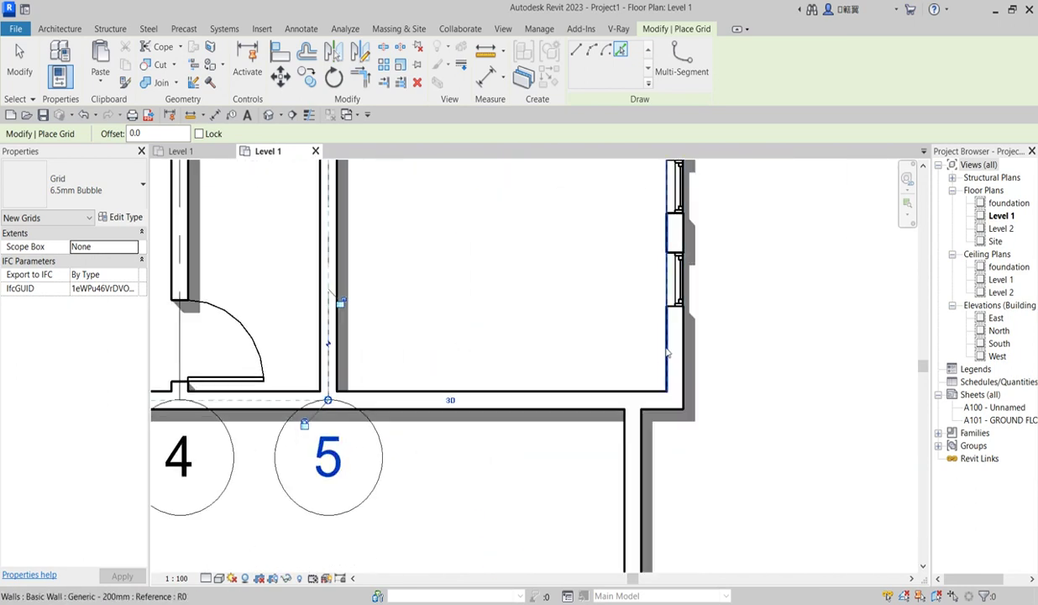
scroll(682, 376, "up", 4)
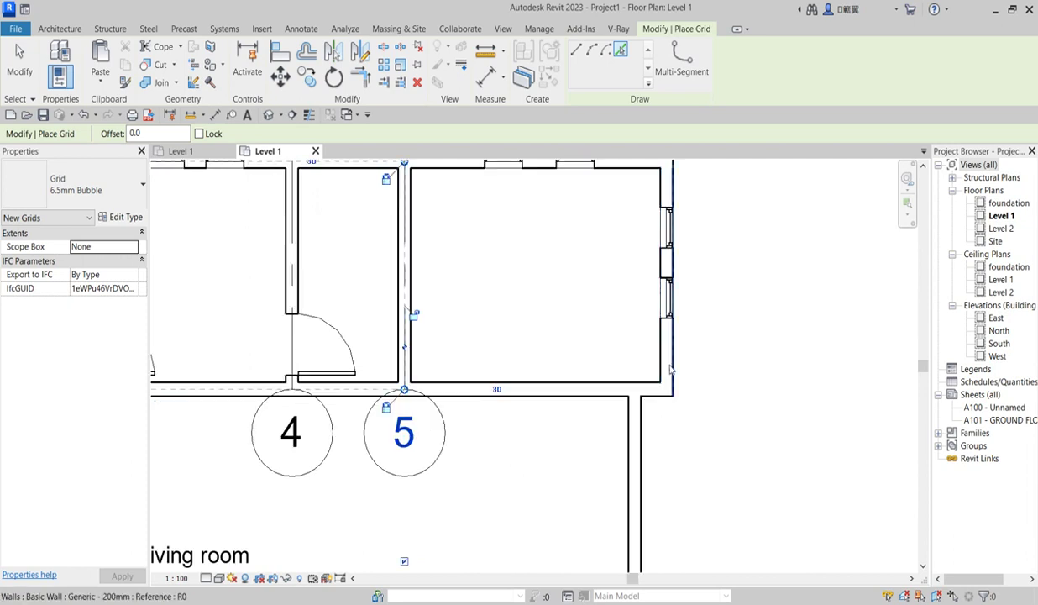
left_click(673, 350)
scroll(674, 349, "down", 5)
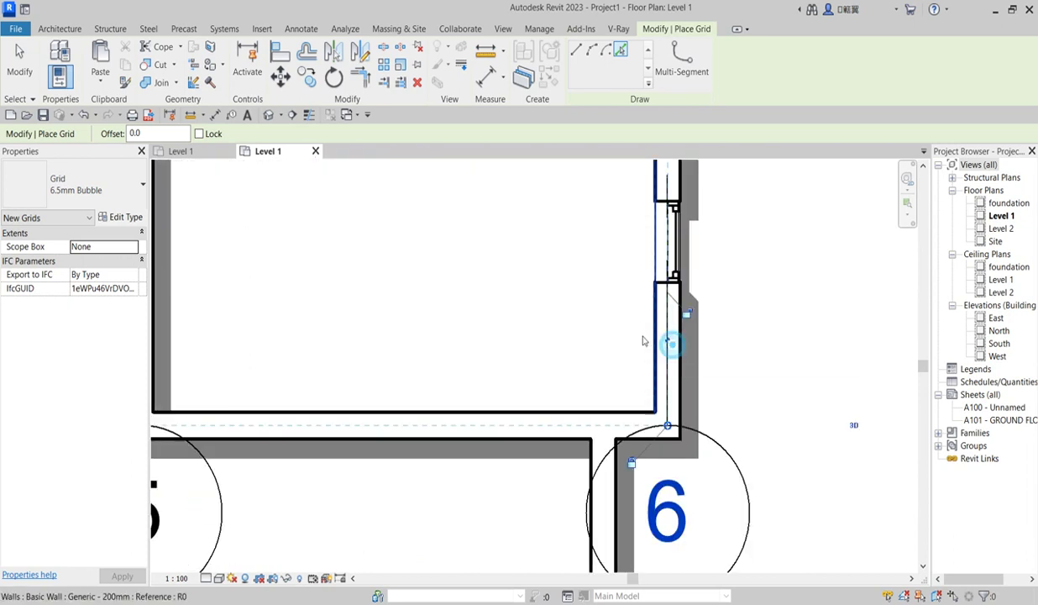
scroll(611, 467, "down", 3)
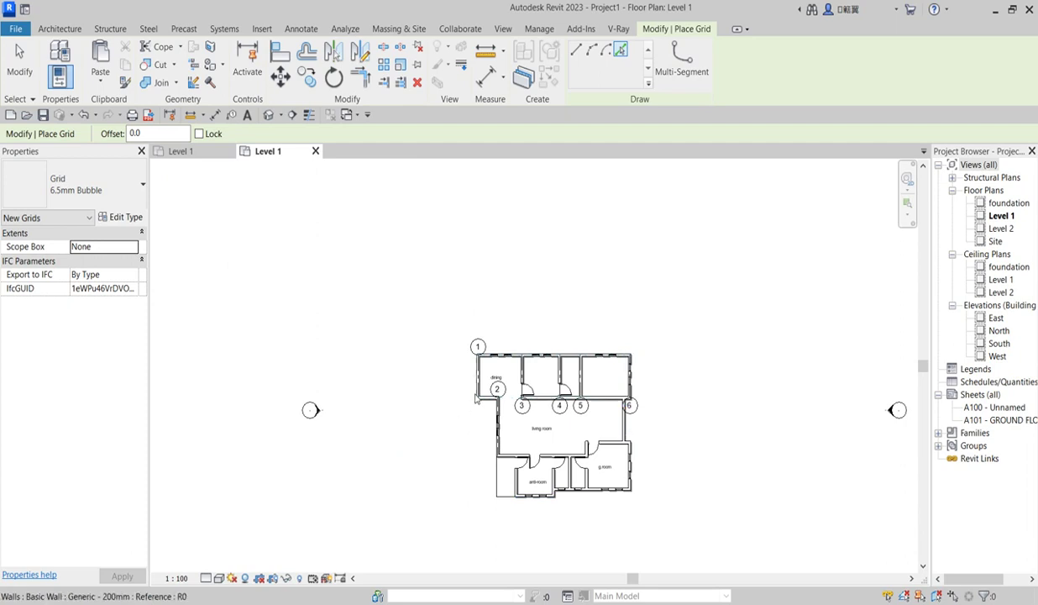
Cancel out of the Grid tool from the right-click menu, keeping grids 1–6.
scroll(486, 388, "up", 5)
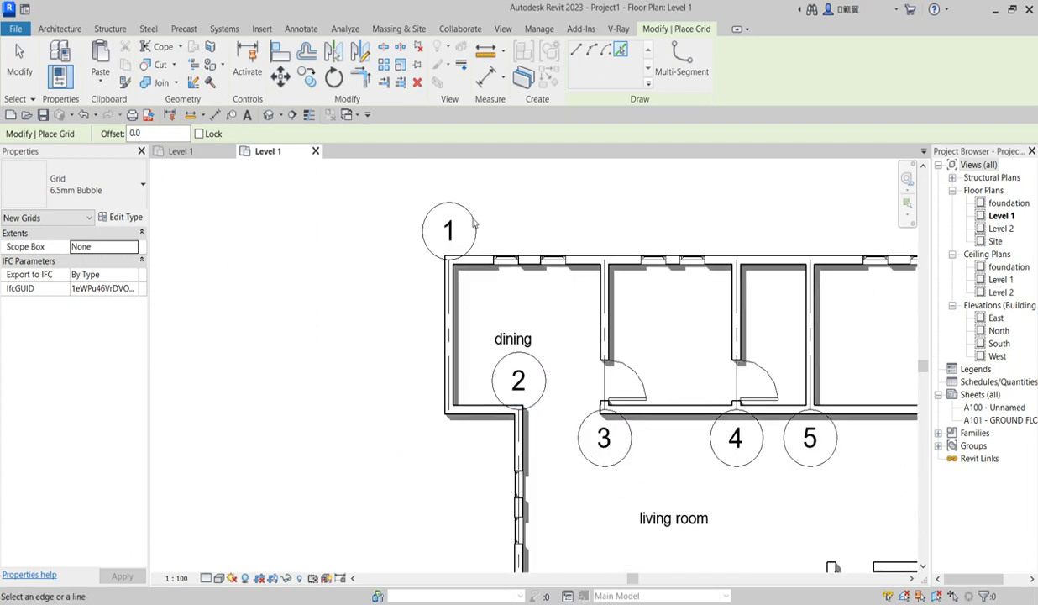
scroll(475, 241, "up", 3)
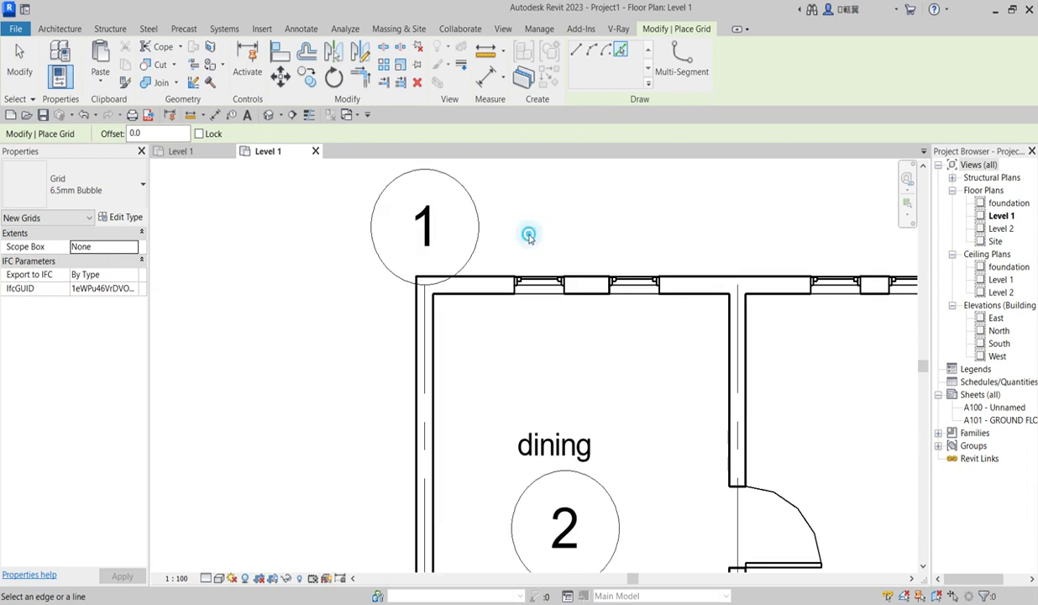
right_click(334, 254)
left_click(344, 261)
right_click(314, 282)
left_click(347, 291)
Extend grid 1's lower end down the plan and turn off shadows.
left_click(380, 267)
scroll(433, 353, "down", 5)
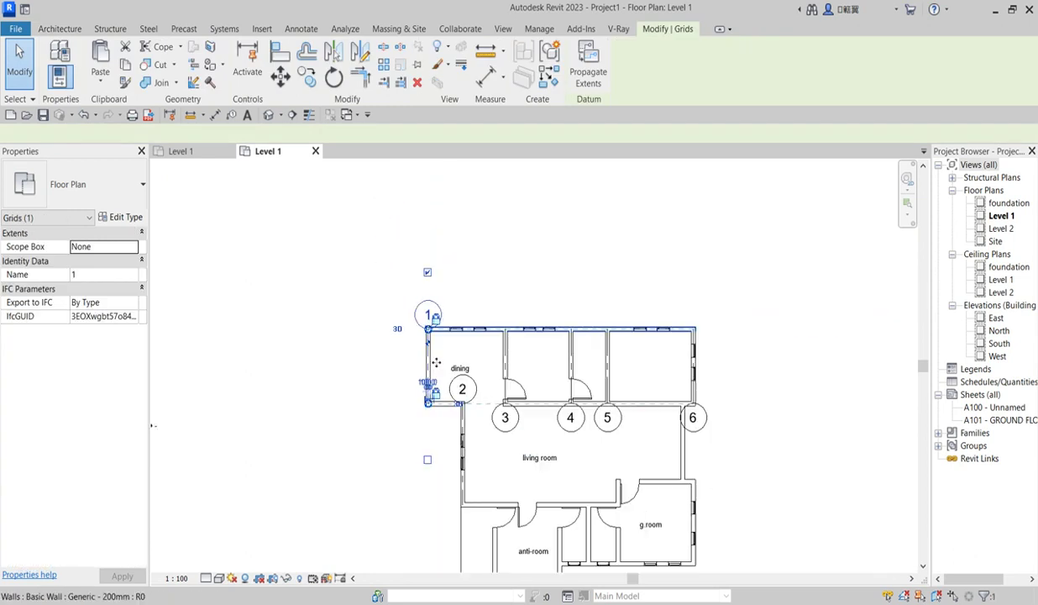
scroll(435, 362, "up", 2)
scroll(427, 353, "down", 2)
left_click(426, 344)
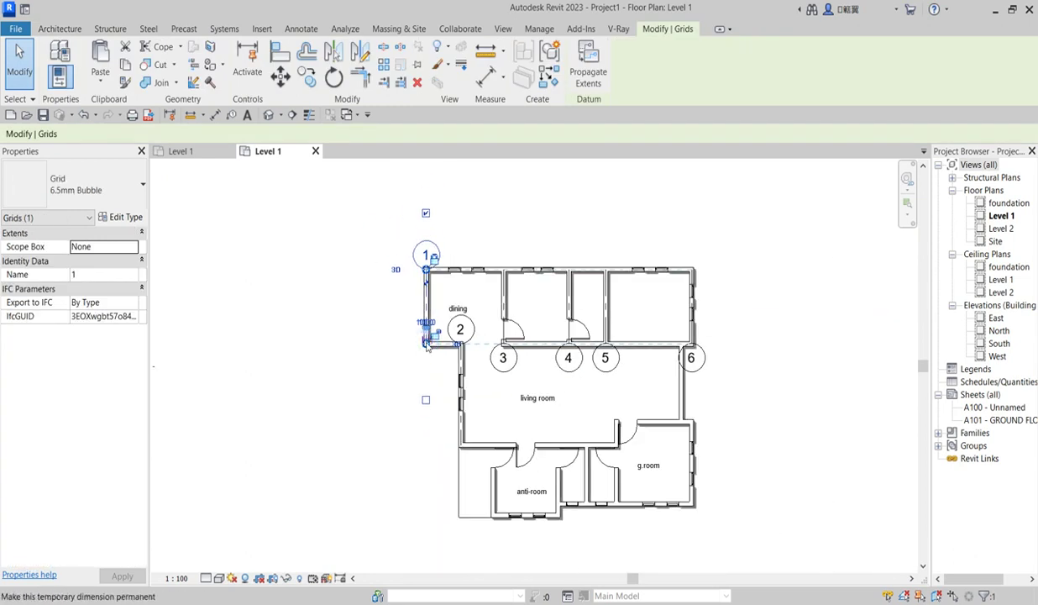
scroll(425, 344, "up", 5)
left_click_drag(424, 357, 426, 502)
scroll(435, 373, "down", 4)
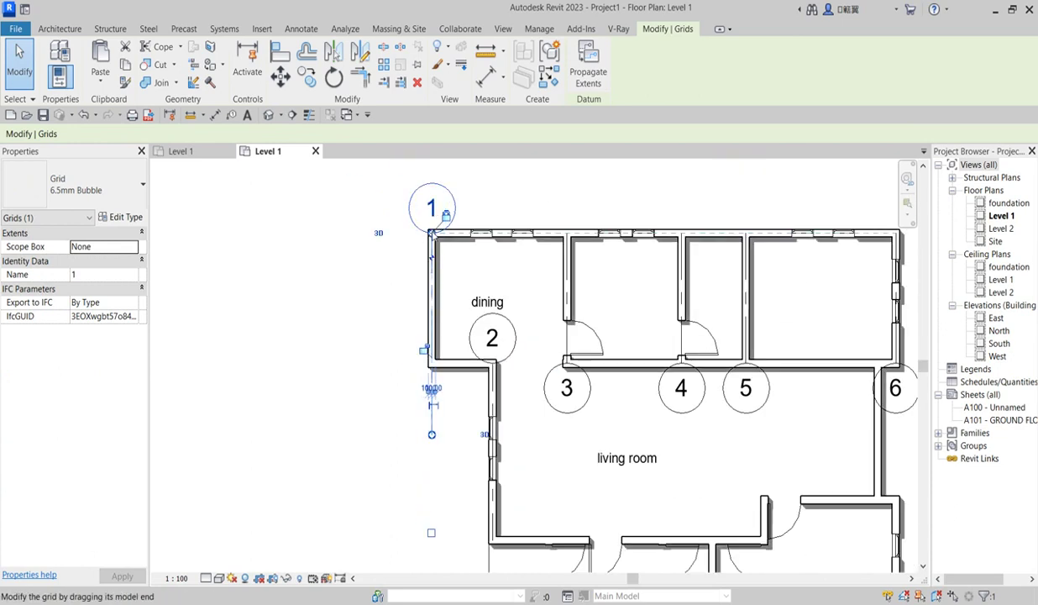
scroll(430, 188, "down", 4)
scroll(457, 340, "up", 6)
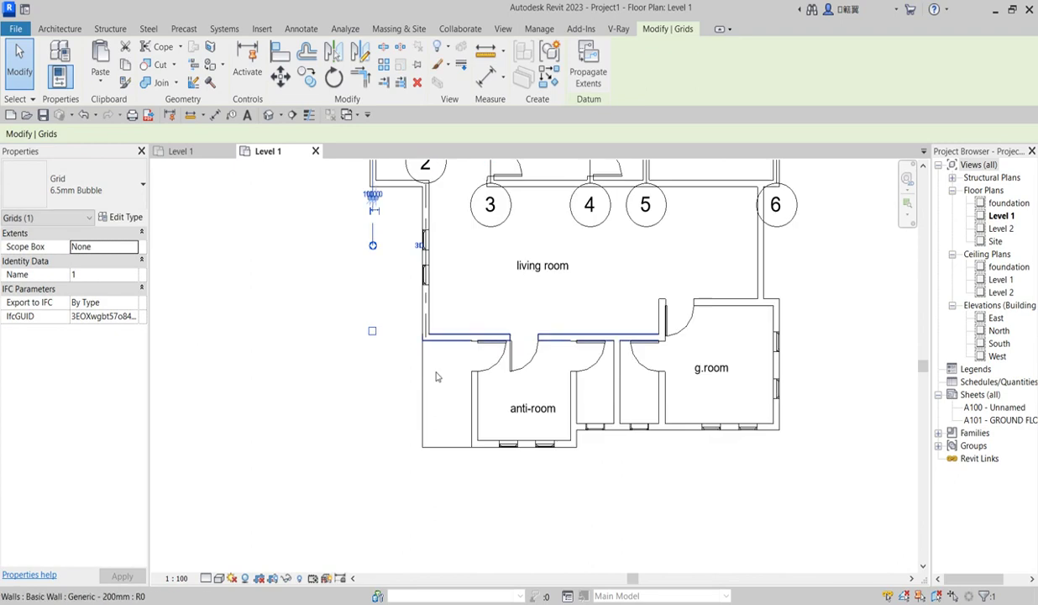
scroll(411, 277, "up", 5)
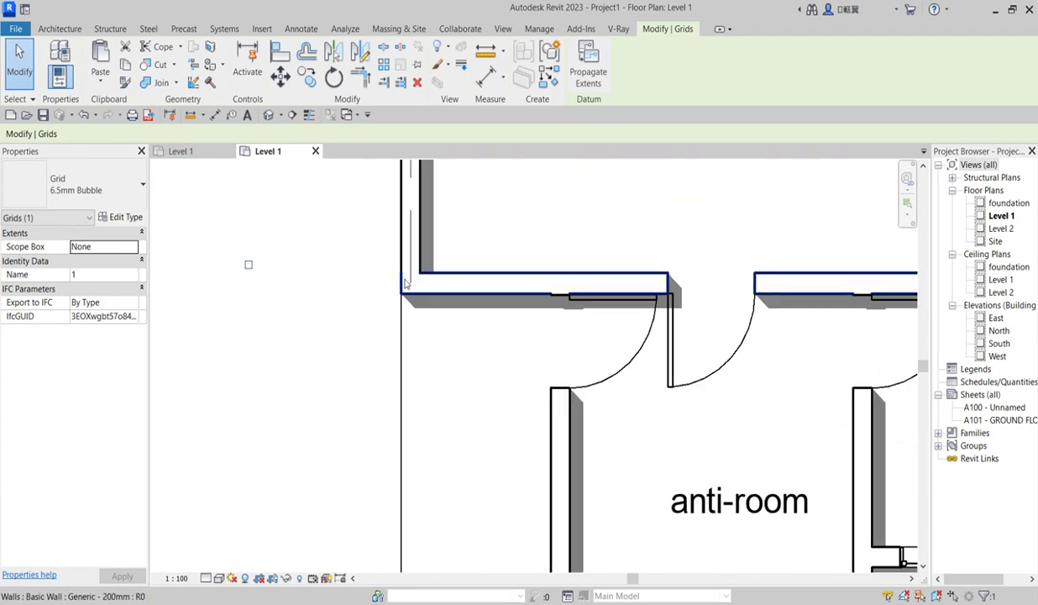
left_click(244, 578)
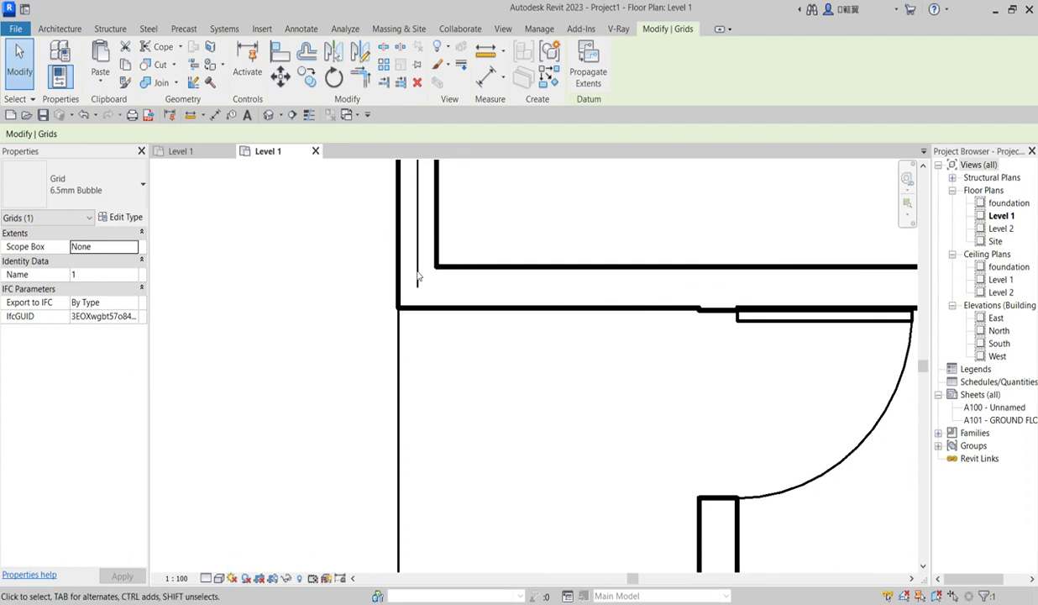
Move grid 2's bubble end upward and extend its lower end to the wall line.
scroll(417, 277, "up", 2)
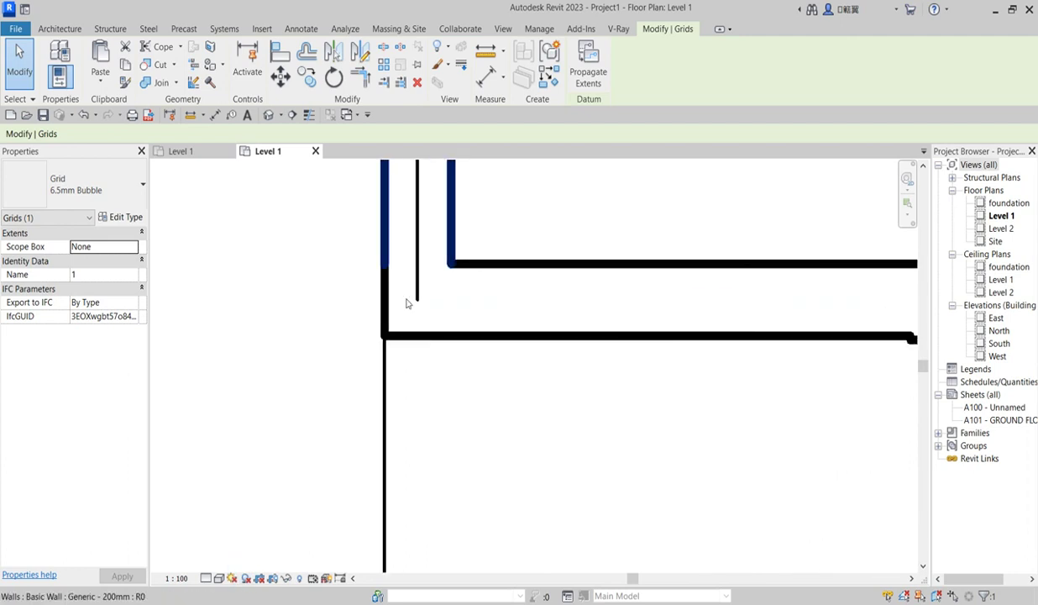
scroll(367, 482, "down", 4)
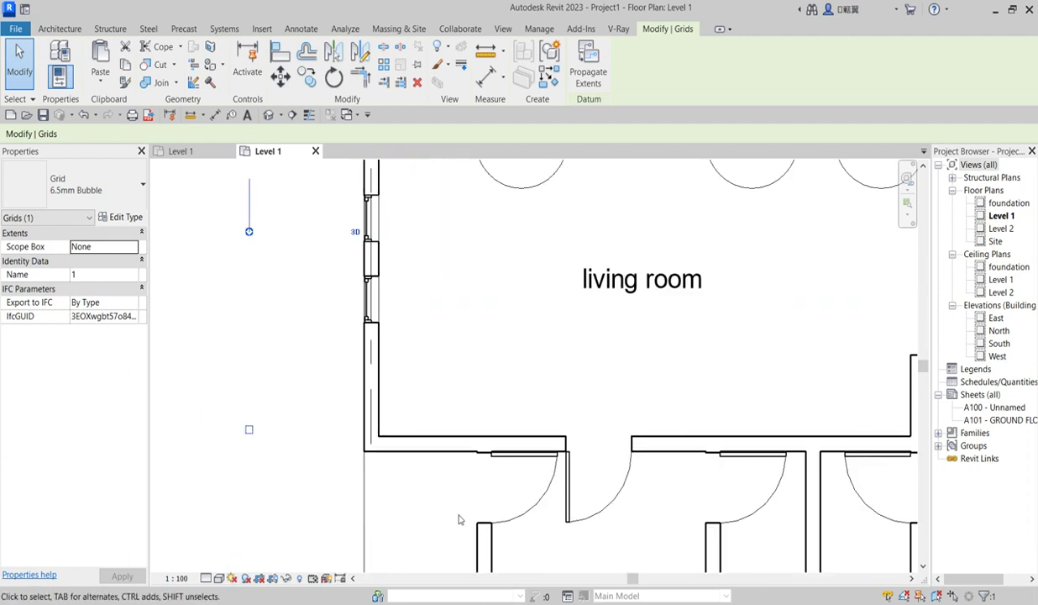
scroll(459, 519, "down", 3)
scroll(417, 244, "up", 2)
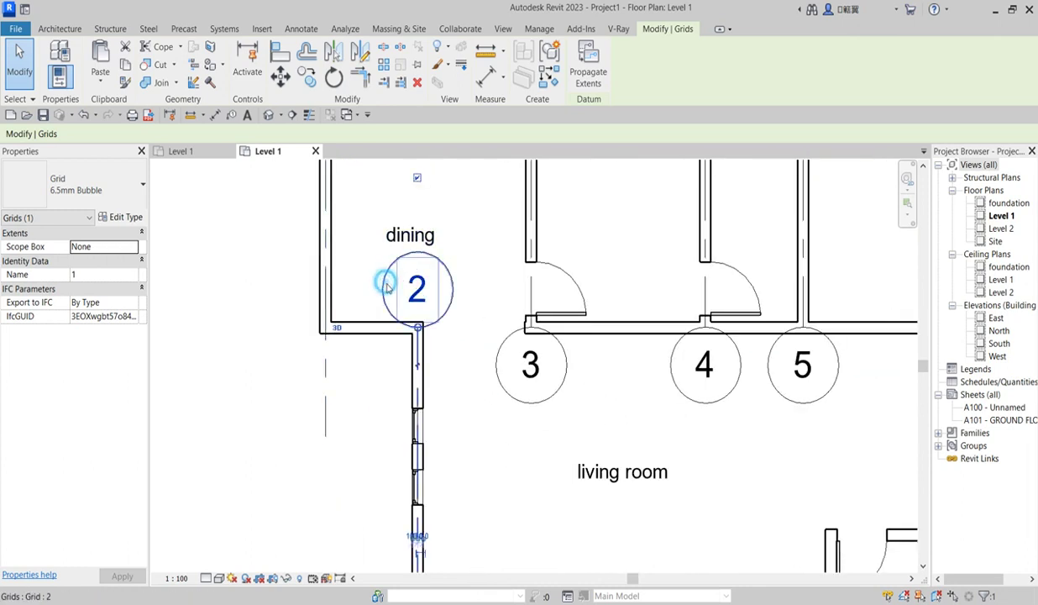
left_click(387, 288)
scroll(416, 324, "up", 3)
left_click_drag(409, 324, 408, 208)
scroll(487, 317, "down", 4)
scroll(496, 373, "up", 3)
scroll(496, 373, "up", 2)
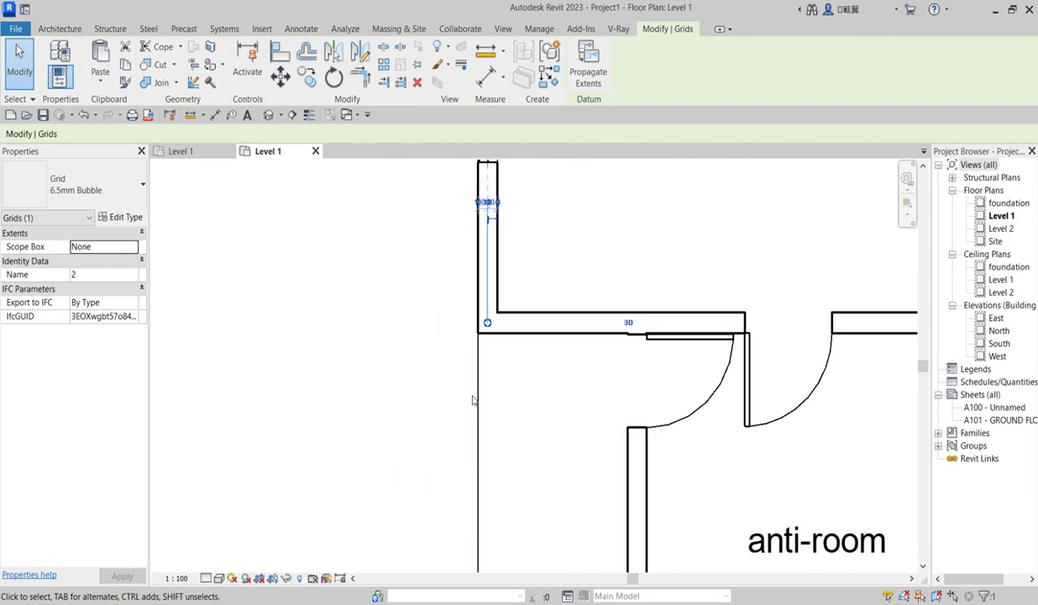
left_click_drag(485, 324, 511, 490)
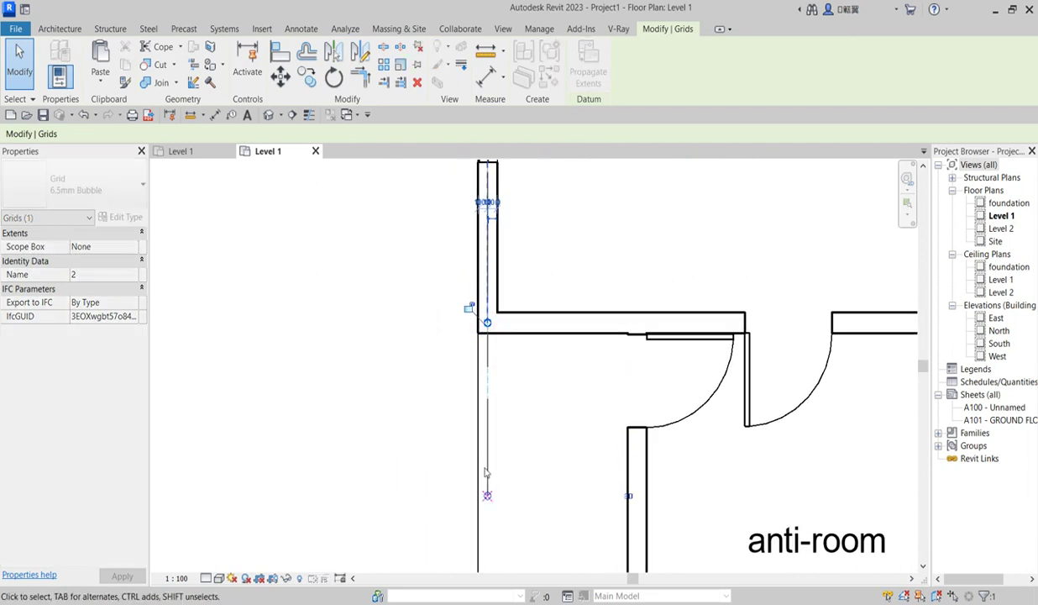
scroll(488, 420, "down", 5)
scroll(503, 247, "up", 1)
scroll(502, 248, "up", 1)
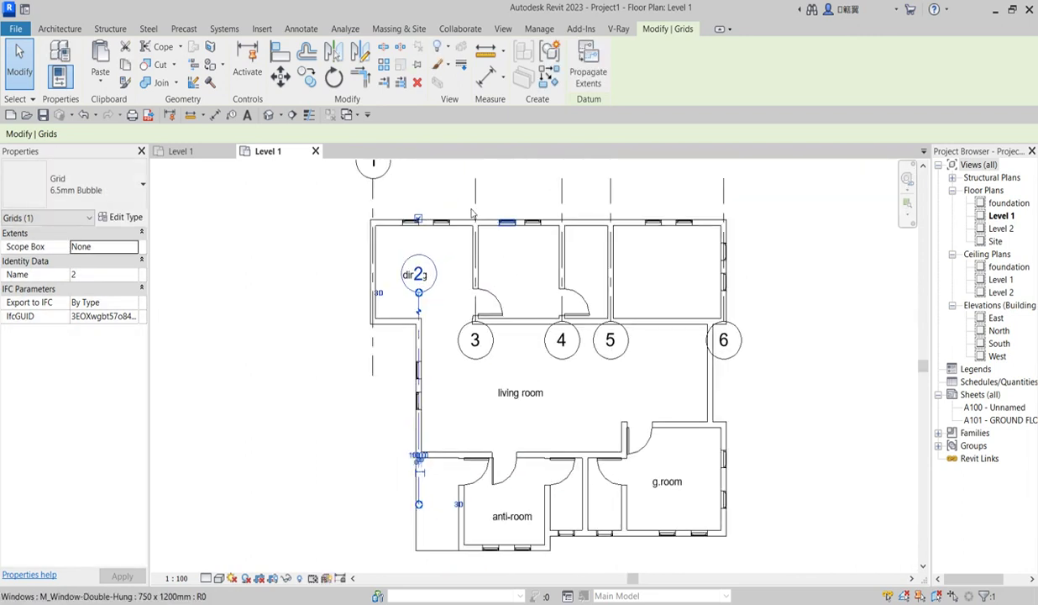
Extend grid 3's lower end below the plan.
left_click(476, 196)
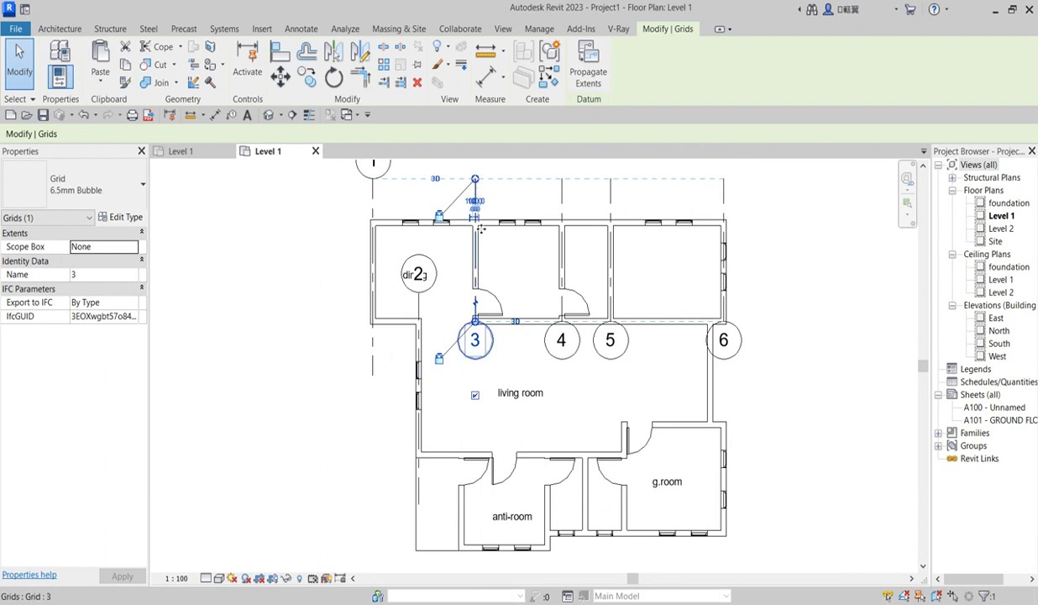
scroll(482, 379, "down", 2)
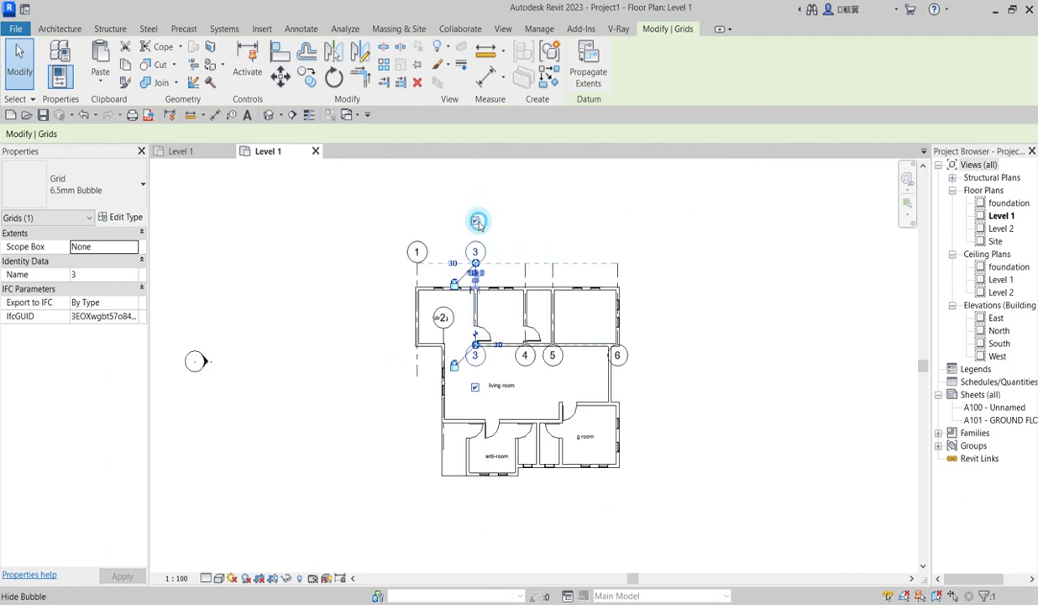
scroll(477, 225, "up", 2)
scroll(530, 203, "up", 2)
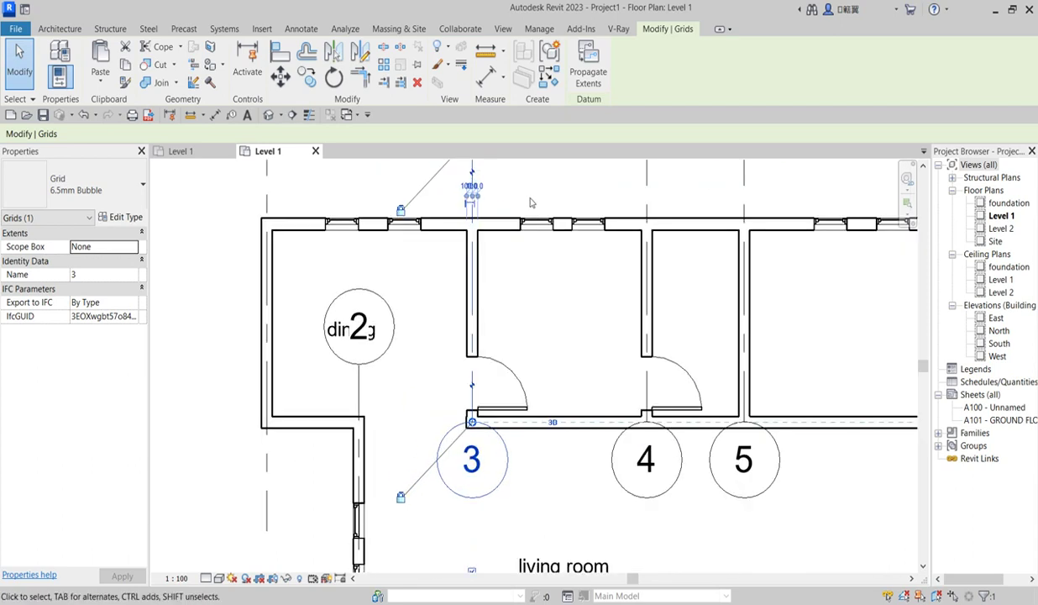
scroll(530, 202, "down", 3)
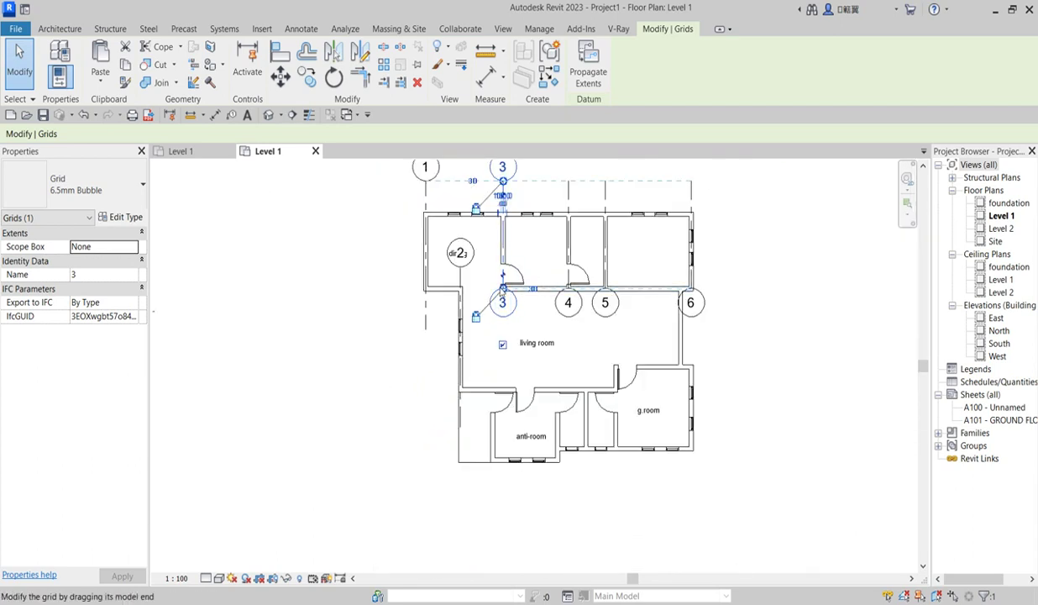
left_click_drag(502, 288, 502, 509)
scroll(502, 275, "down", 3)
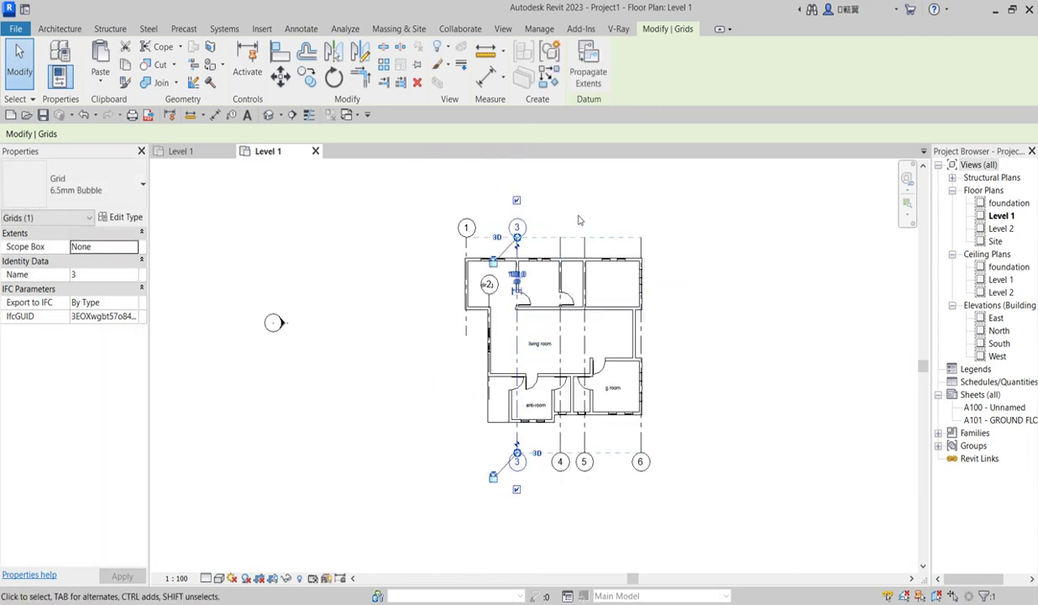
scroll(537, 244, "up", 3)
scroll(552, 262, "down", 3)
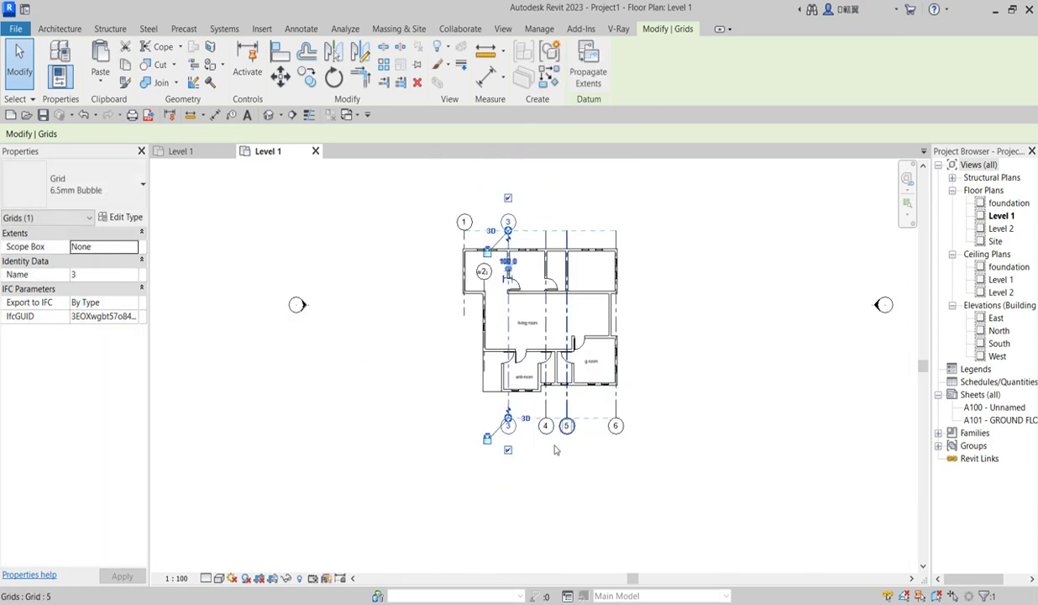
left_click(561, 467)
Select grid 4, then show bubbles at the top ends of grids 5 and 6.
left_click(547, 420)
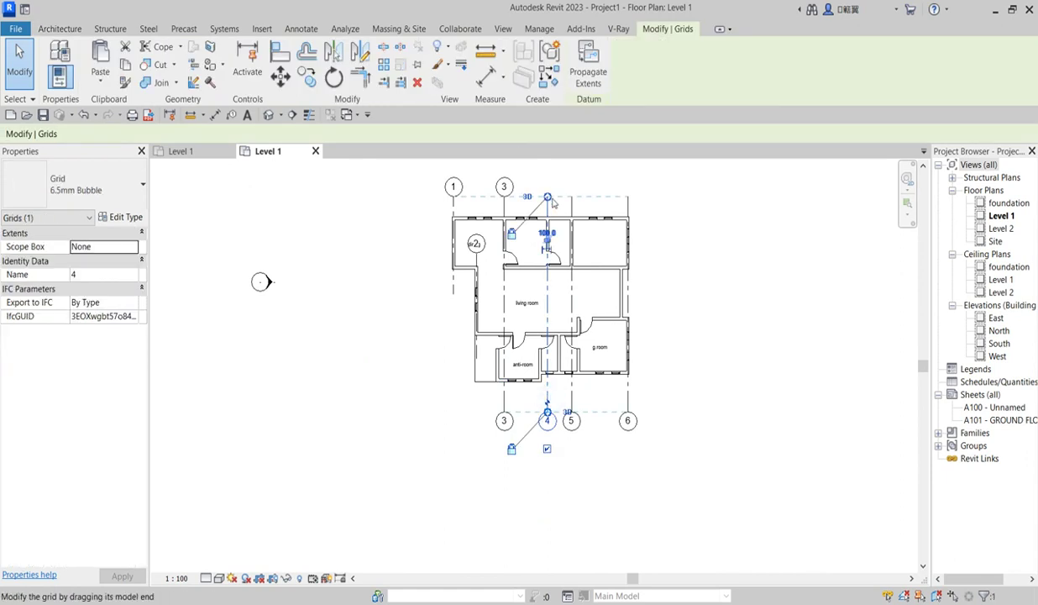
scroll(556, 299, "down", 2)
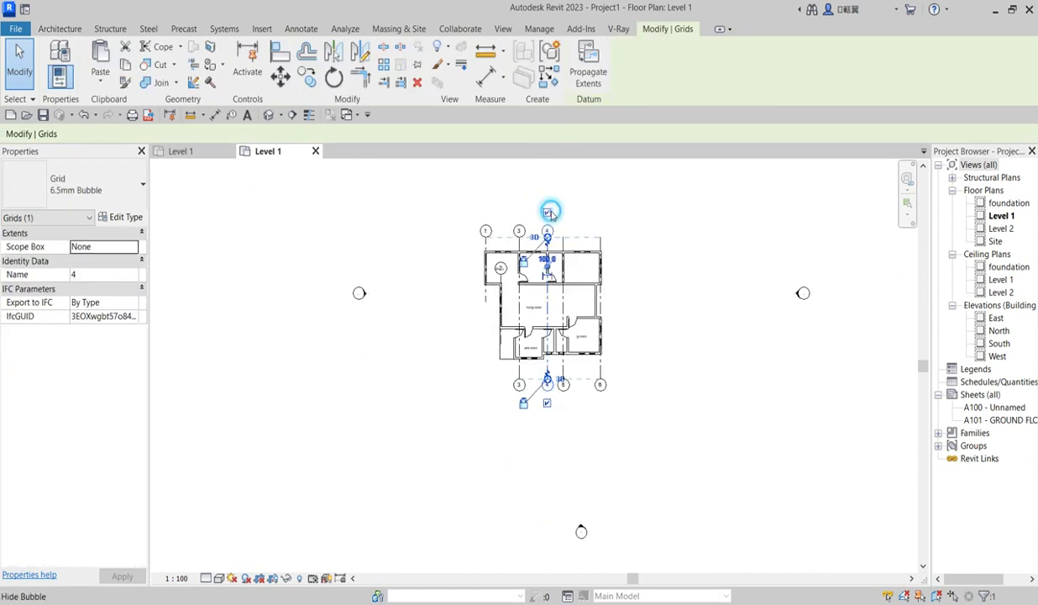
left_click(564, 372)
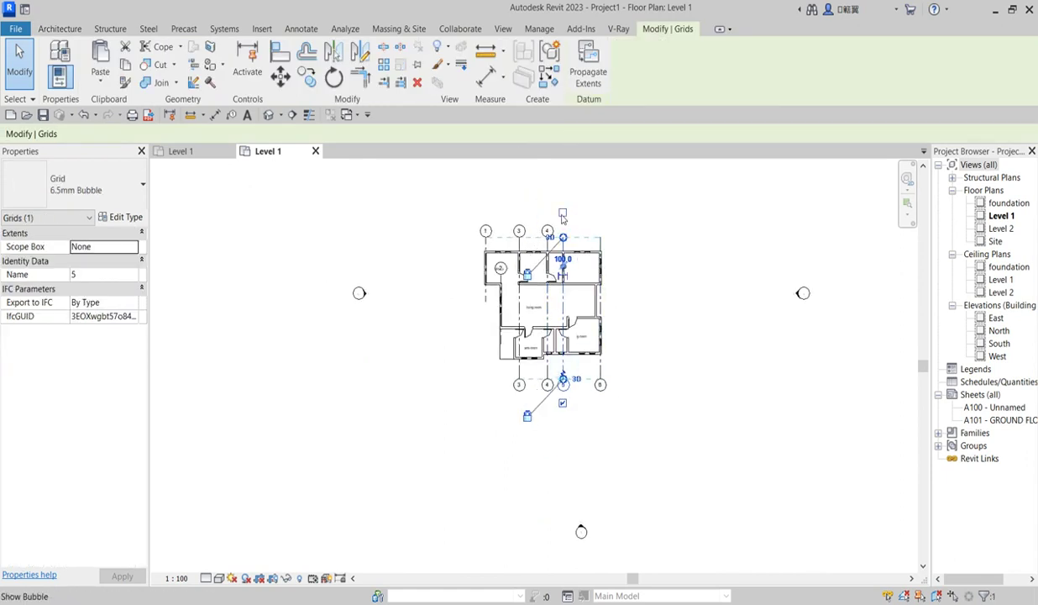
left_click(562, 212)
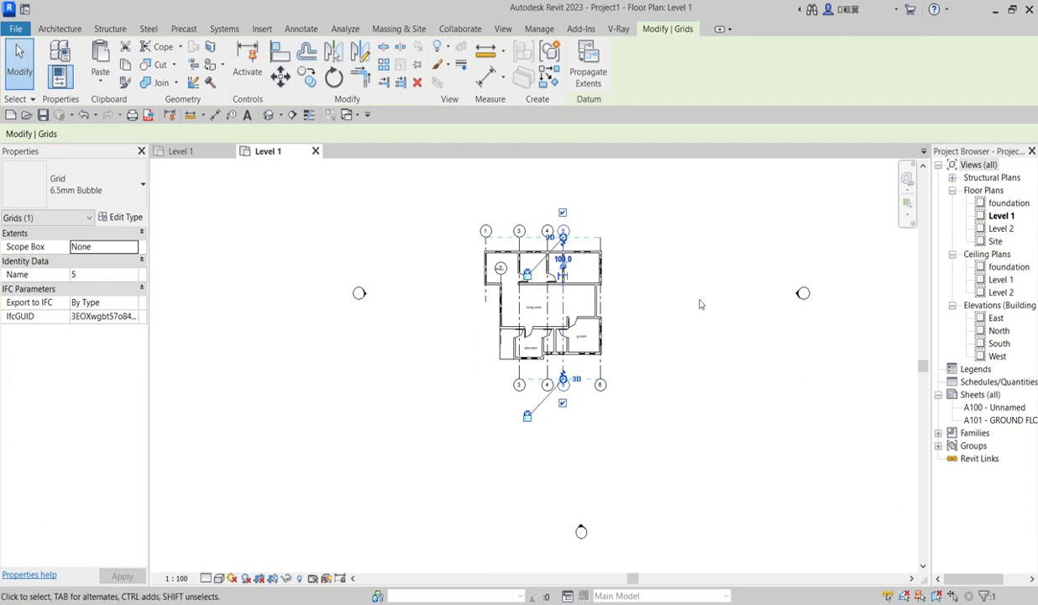
left_click(601, 367)
left_click(599, 215)
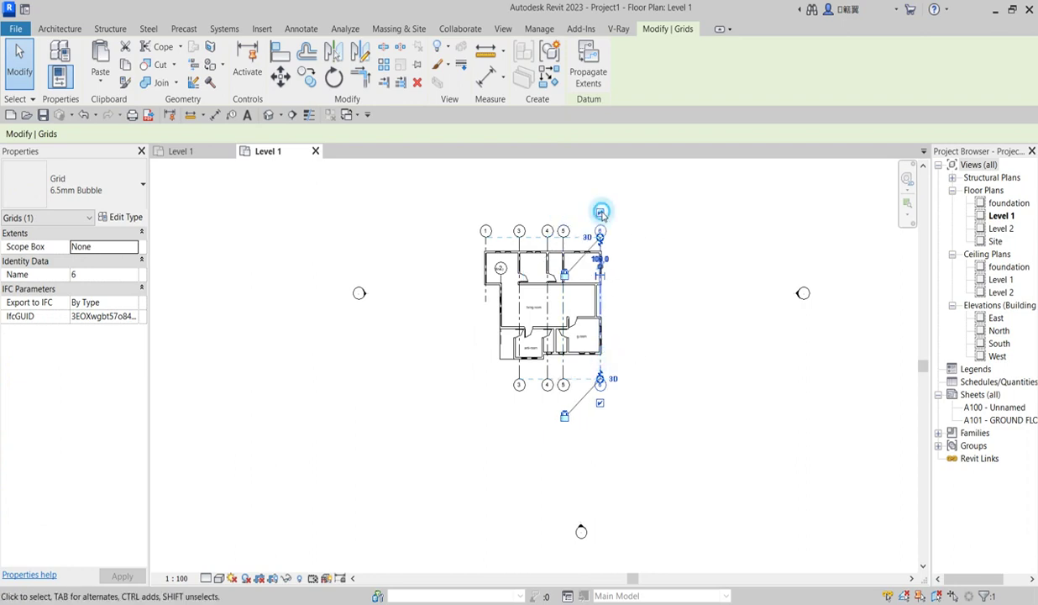
scroll(487, 303, "up", 3)
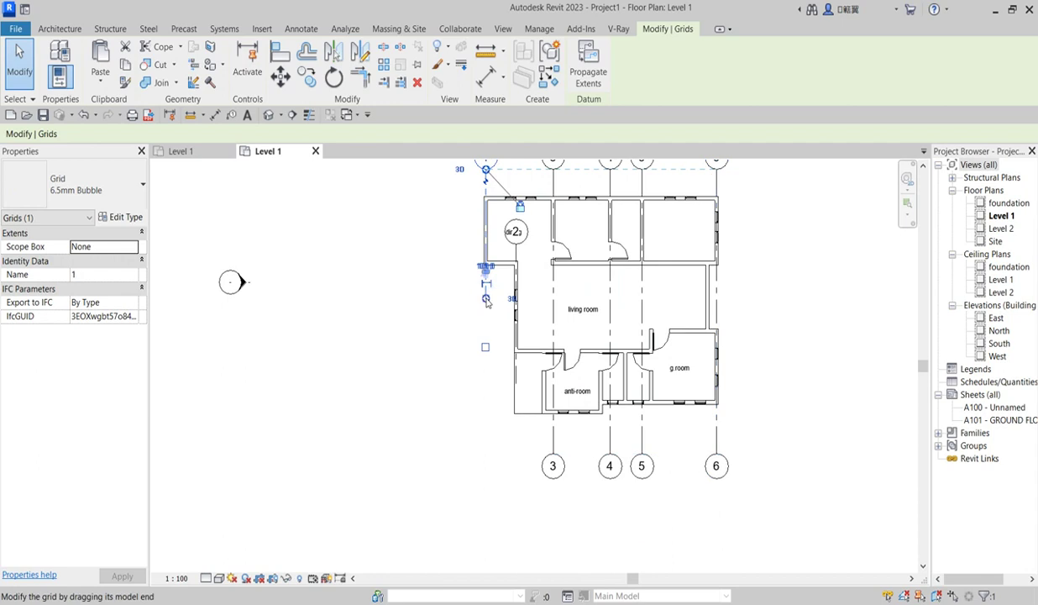
Turn on the bubble at grid 1's bottom end, then reselect grid 1.
left_click(485, 424)
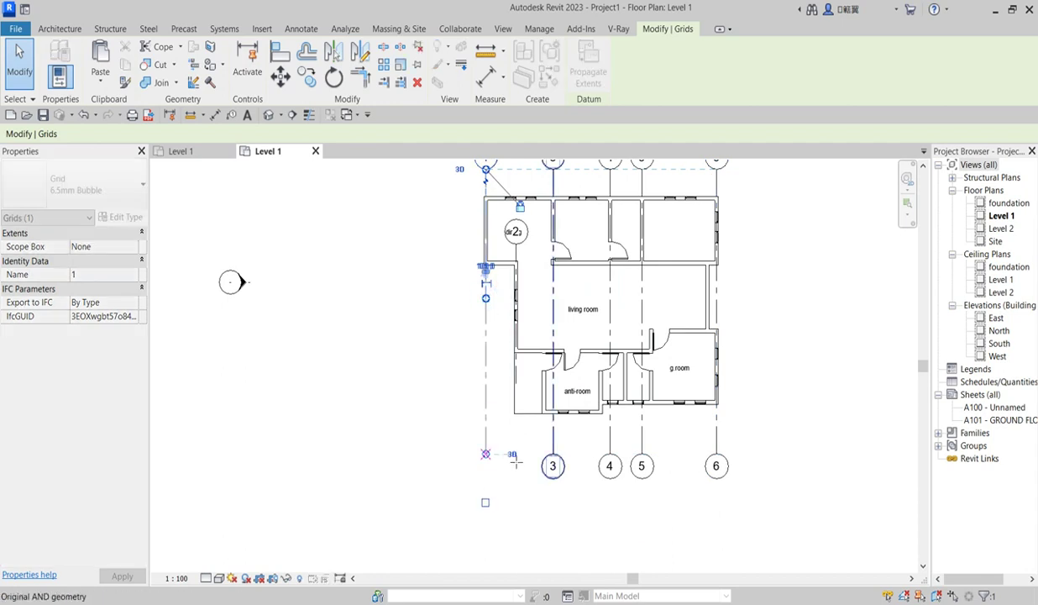
left_click(484, 503)
left_click(434, 442)
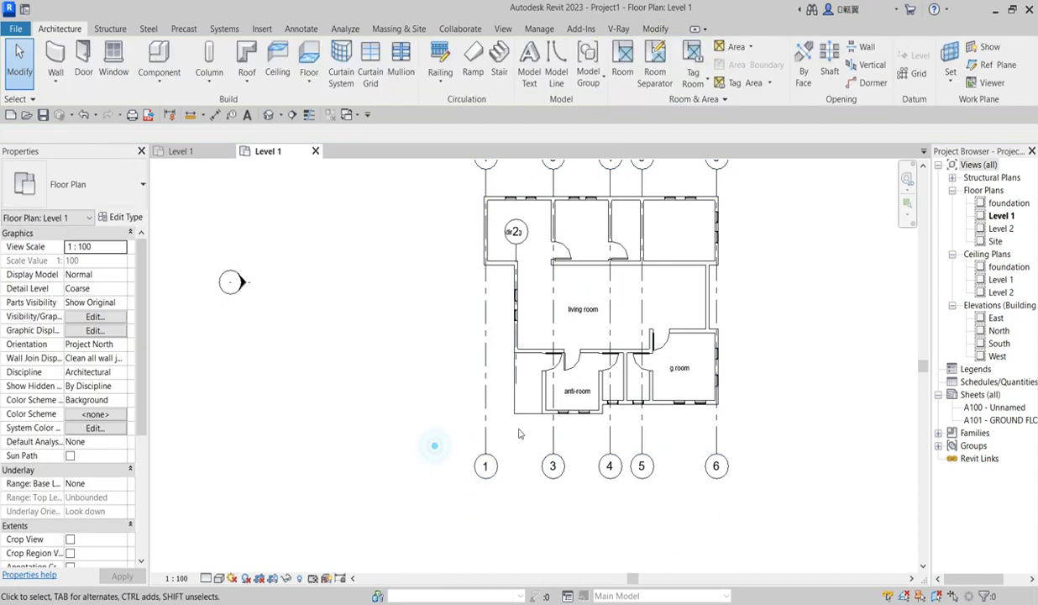
scroll(521, 428, "down", 3)
scroll(585, 454, "up", 2)
scroll(462, 260, "down", 2)
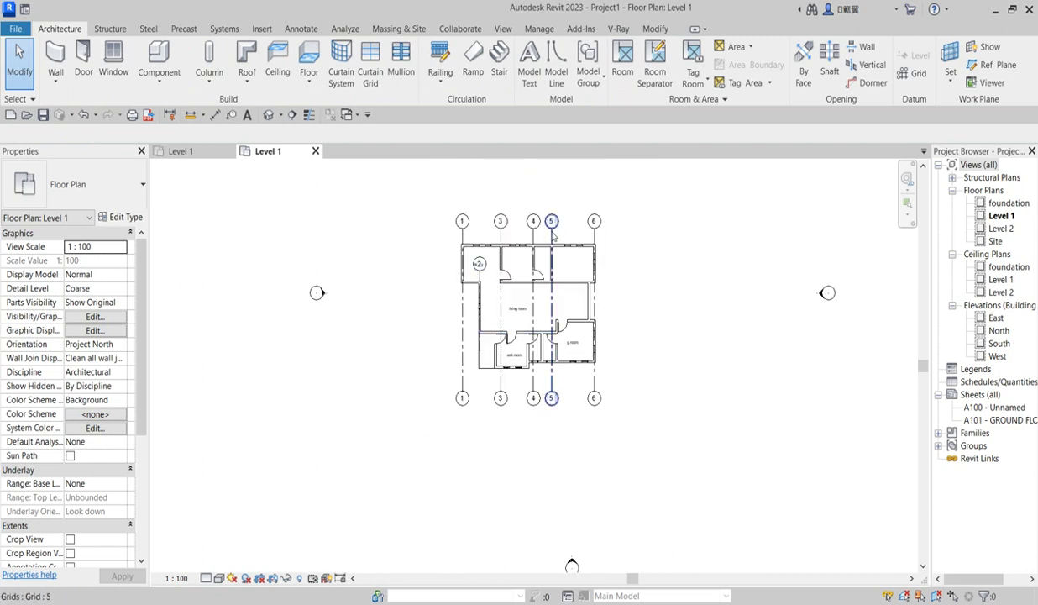
scroll(458, 256, "up", 2)
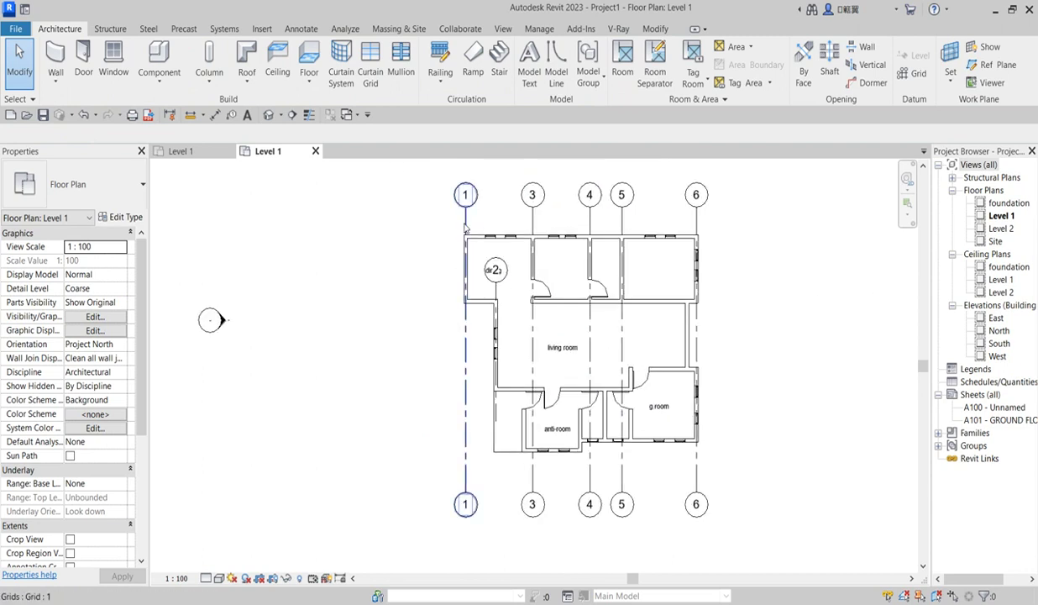
left_click(466, 225)
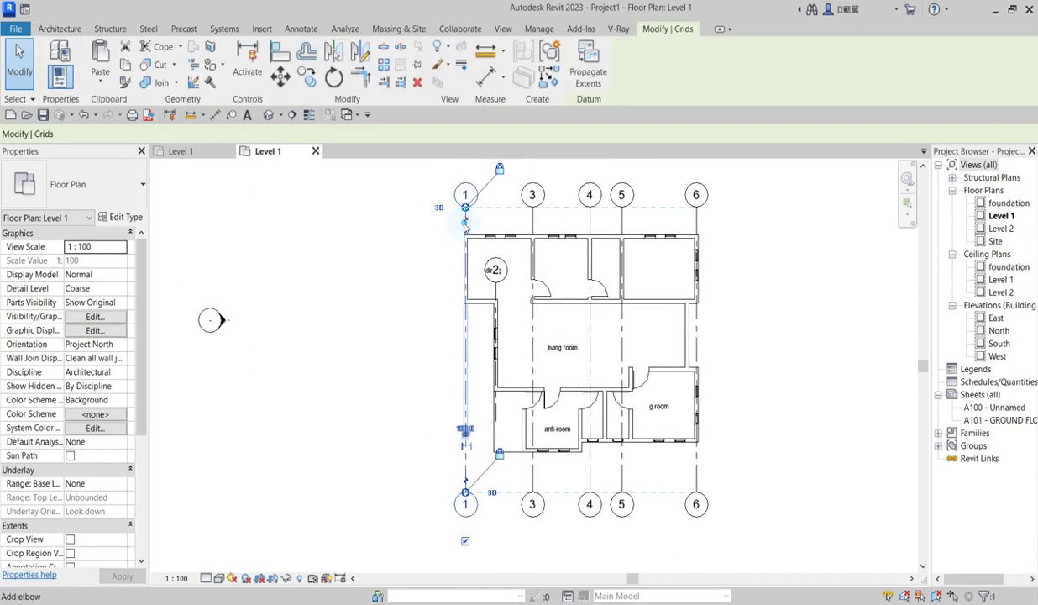
Draw a new horizontal grid along the top wall with Create Similar.
left_click(548, 78)
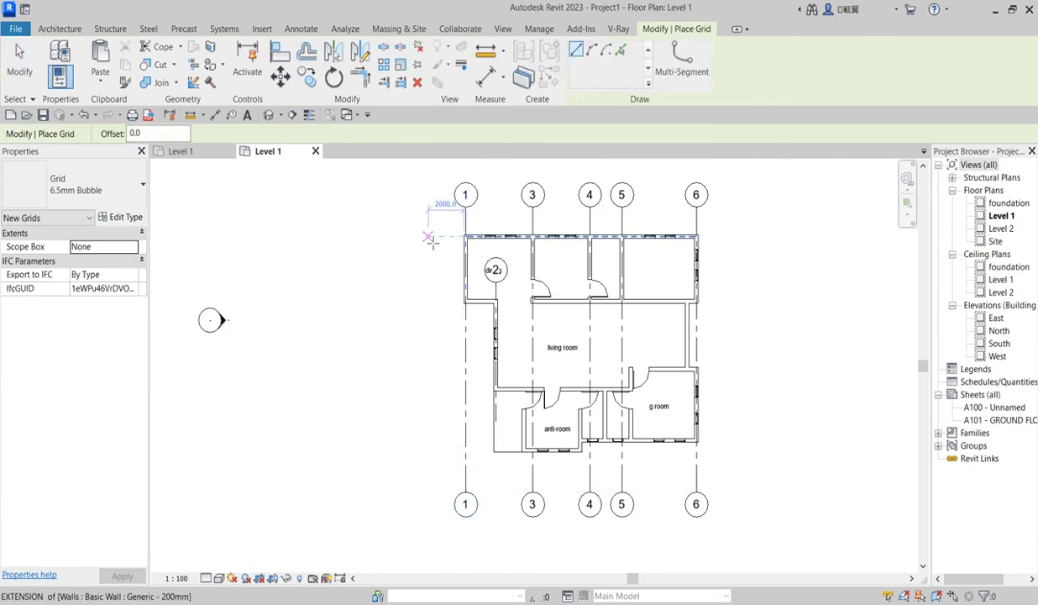
left_click(419, 236)
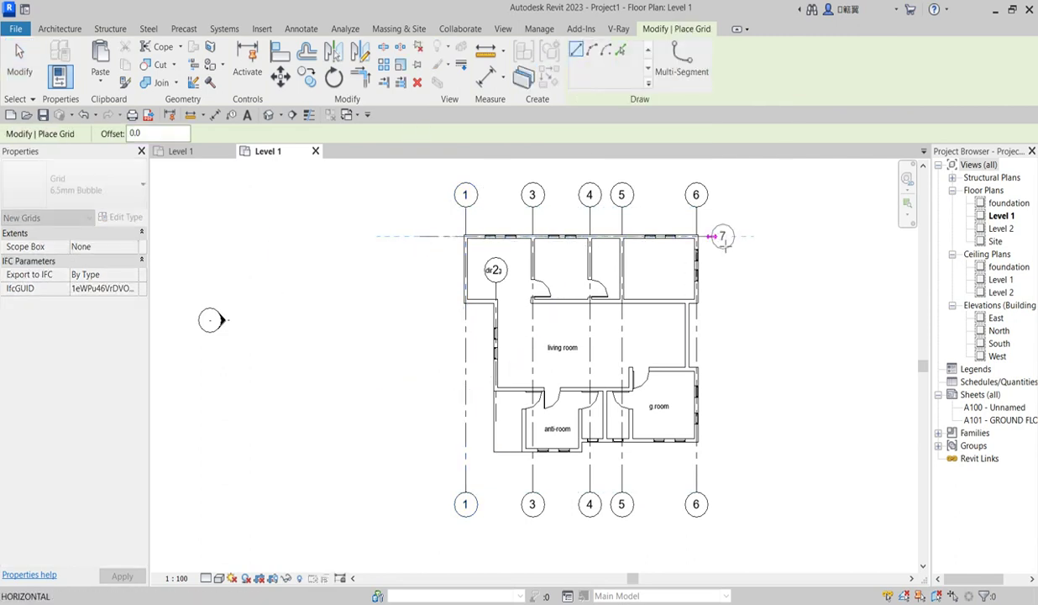
left_click(728, 237)
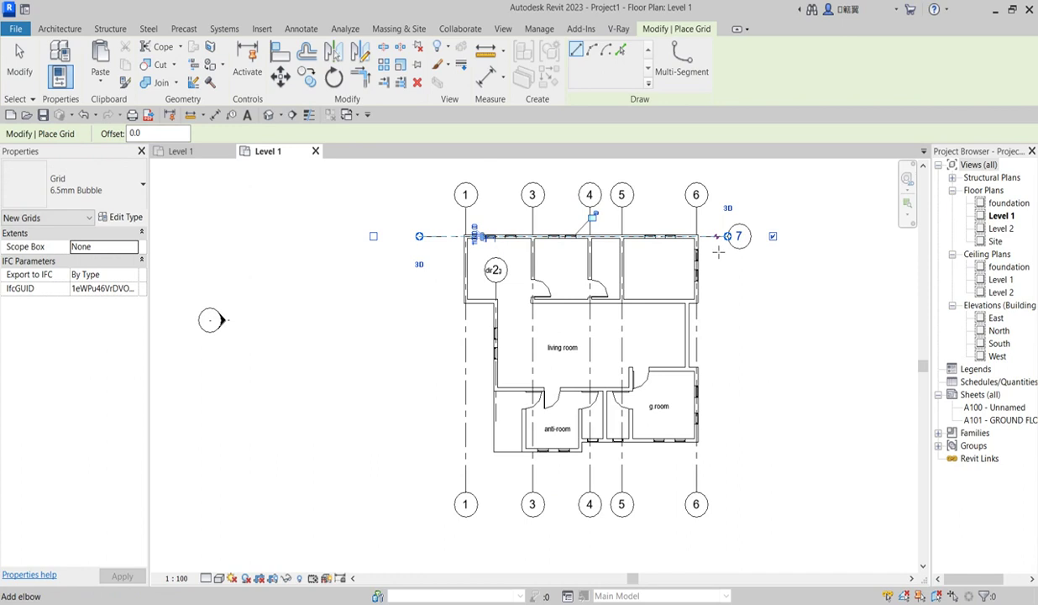
key("Escape")
key("Escape")
Rename the new grid 7 to 'A' and show its left-end bubble.
left_click(677, 238)
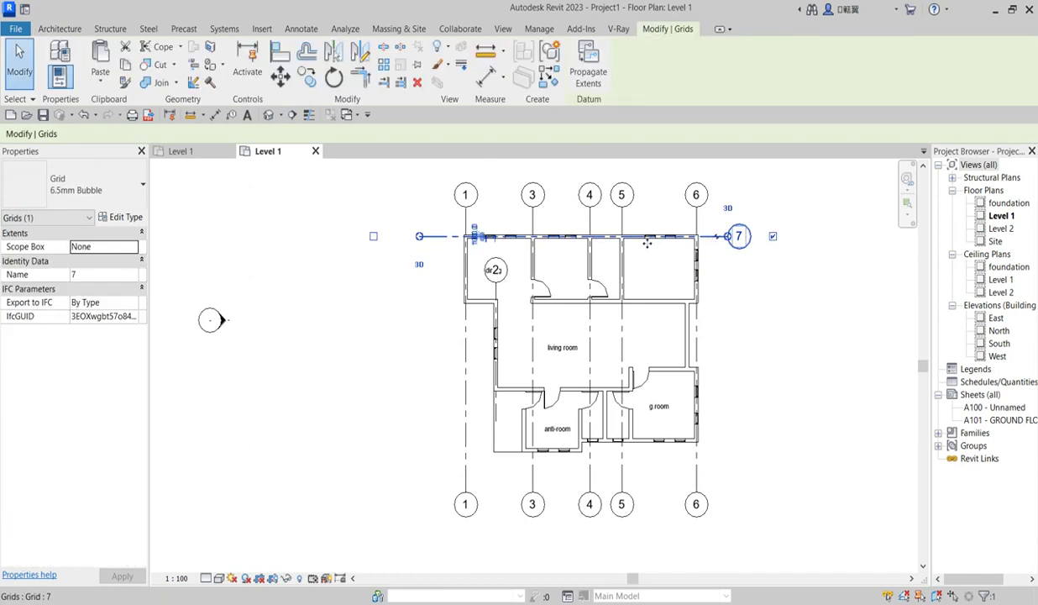
left_click(740, 238)
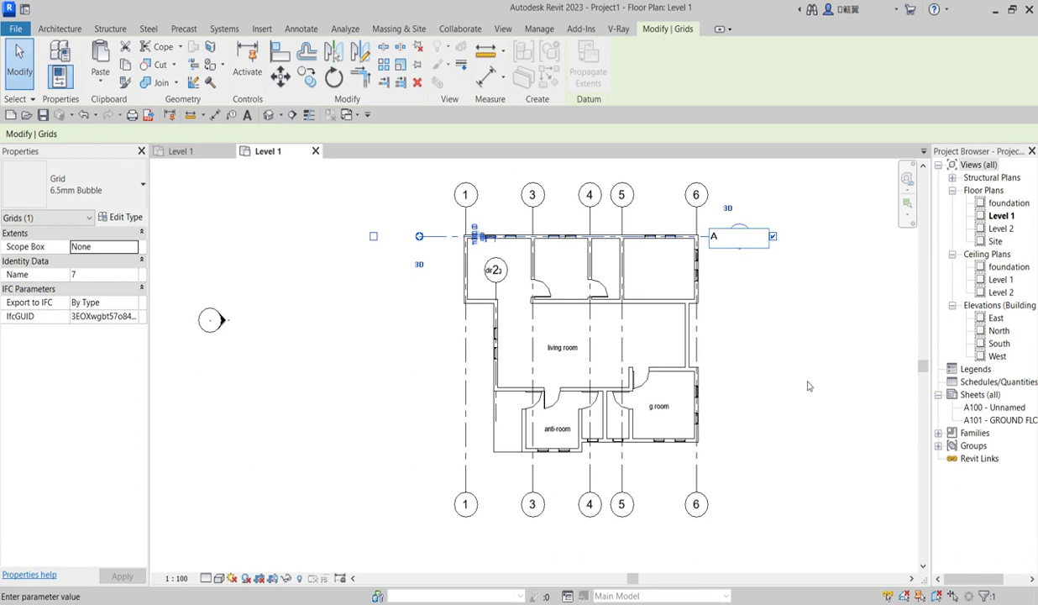
type("A")
key("Return")
left_click(373, 237)
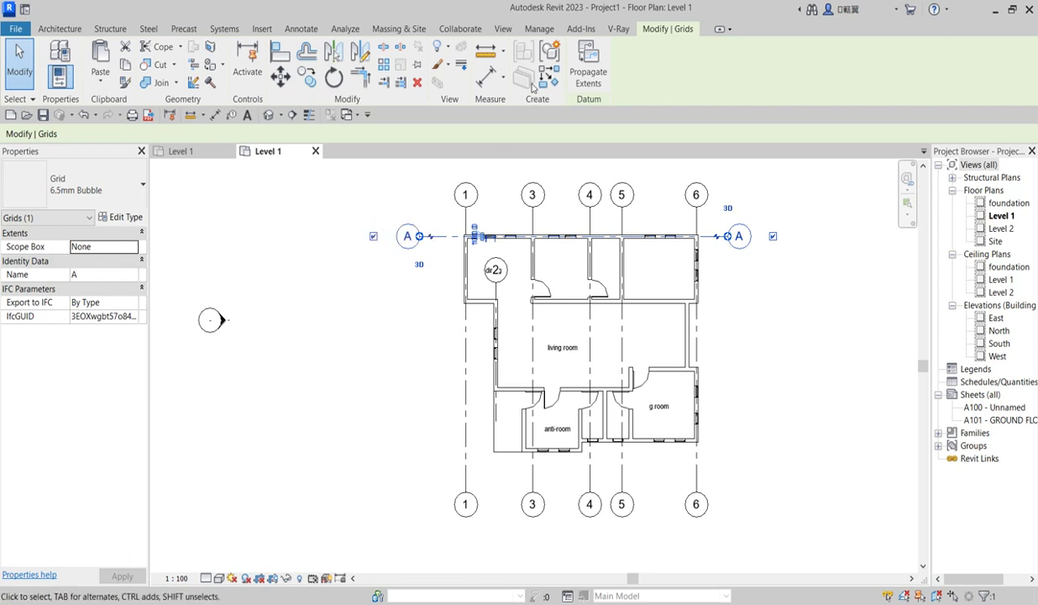
Draw horizontal grids B, C and D across the plan with GR, D along the bottom wall.
key("g")
key("r")
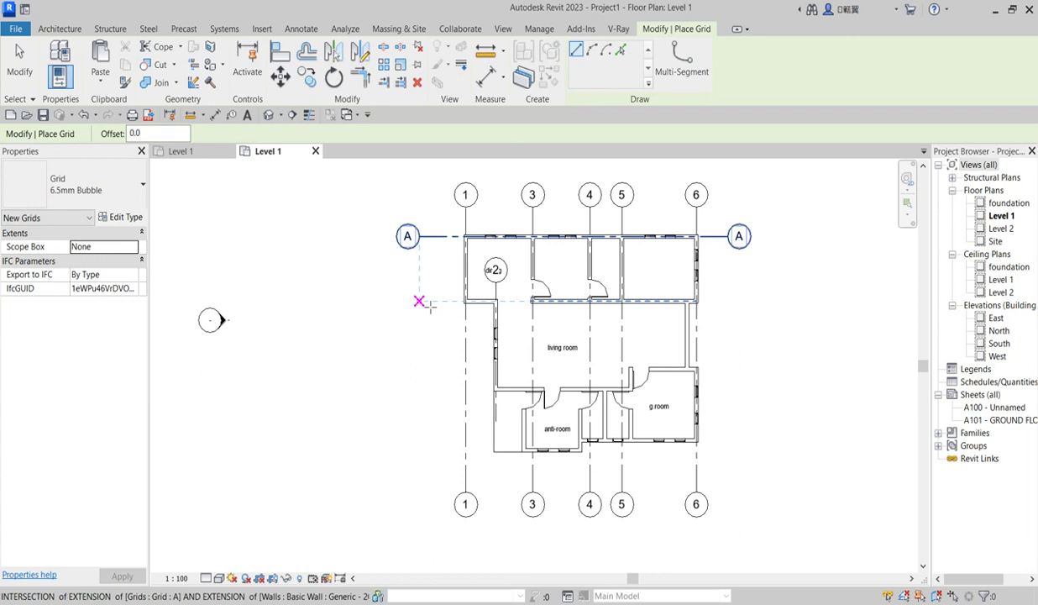
left_click(424, 300)
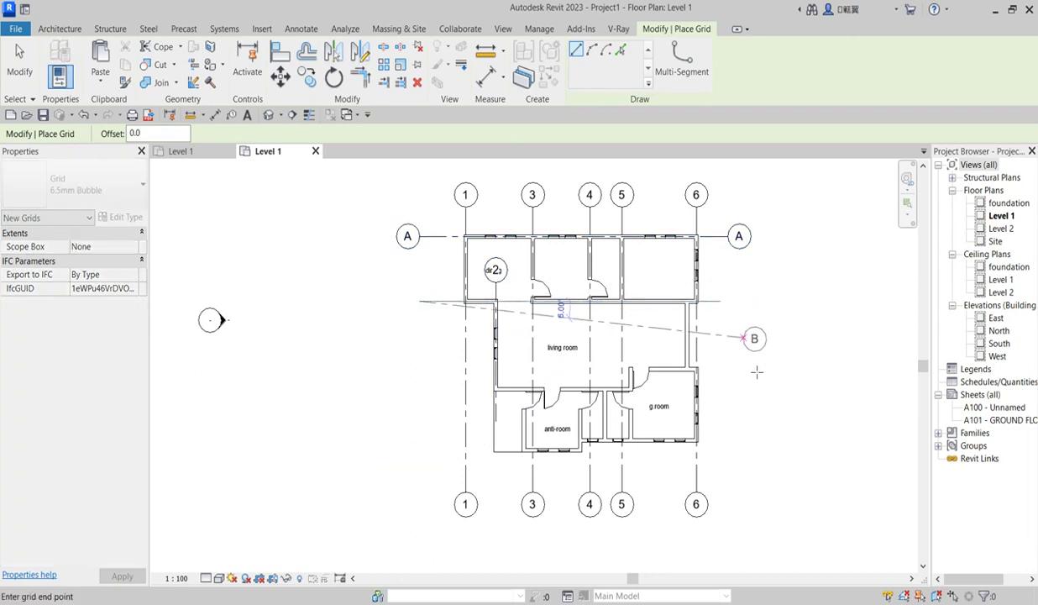
left_click(727, 300)
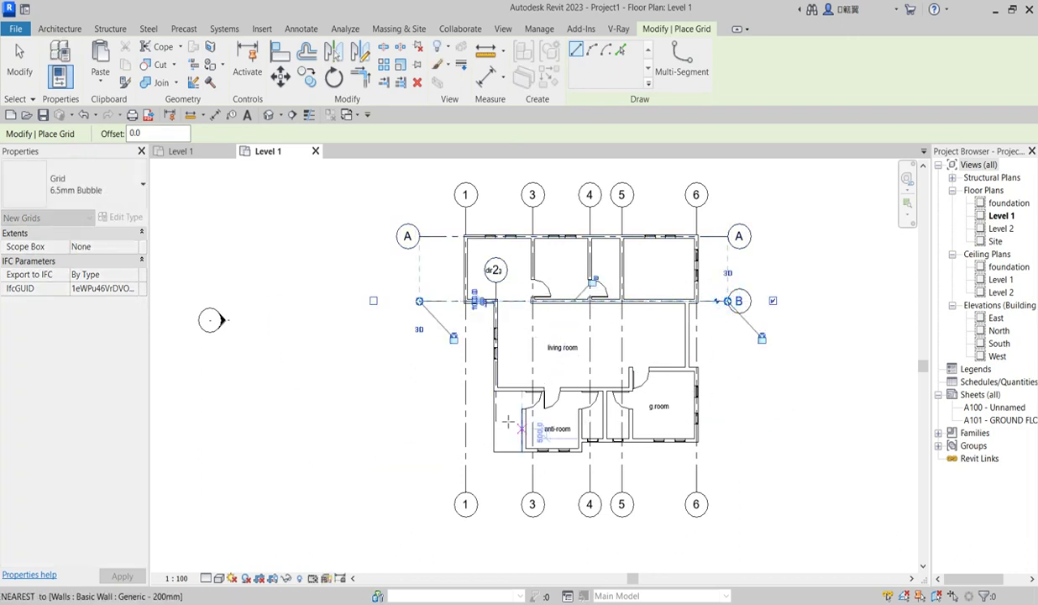
left_click(419, 369)
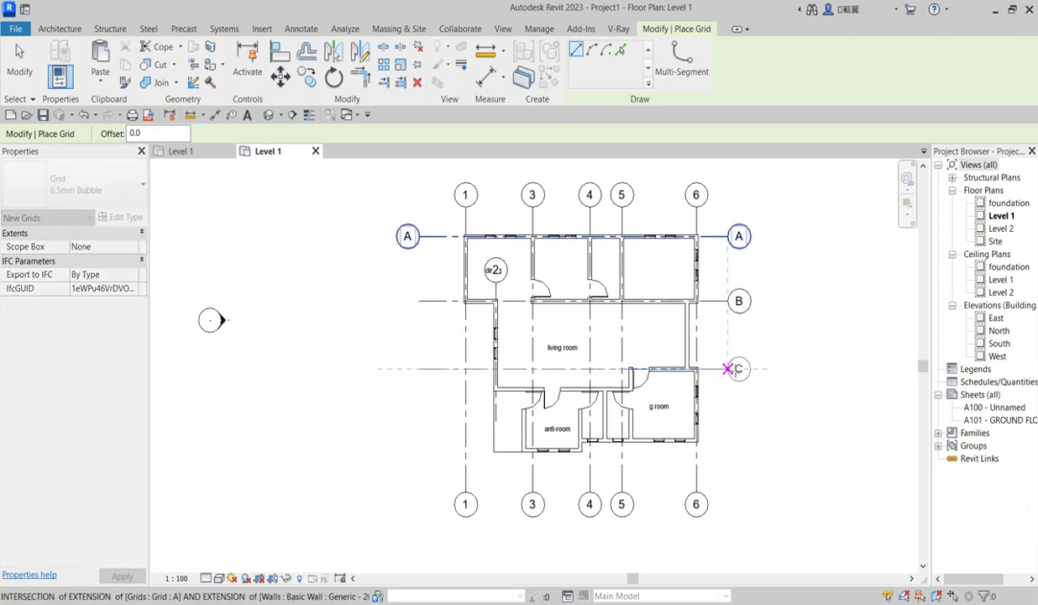
left_click(728, 368)
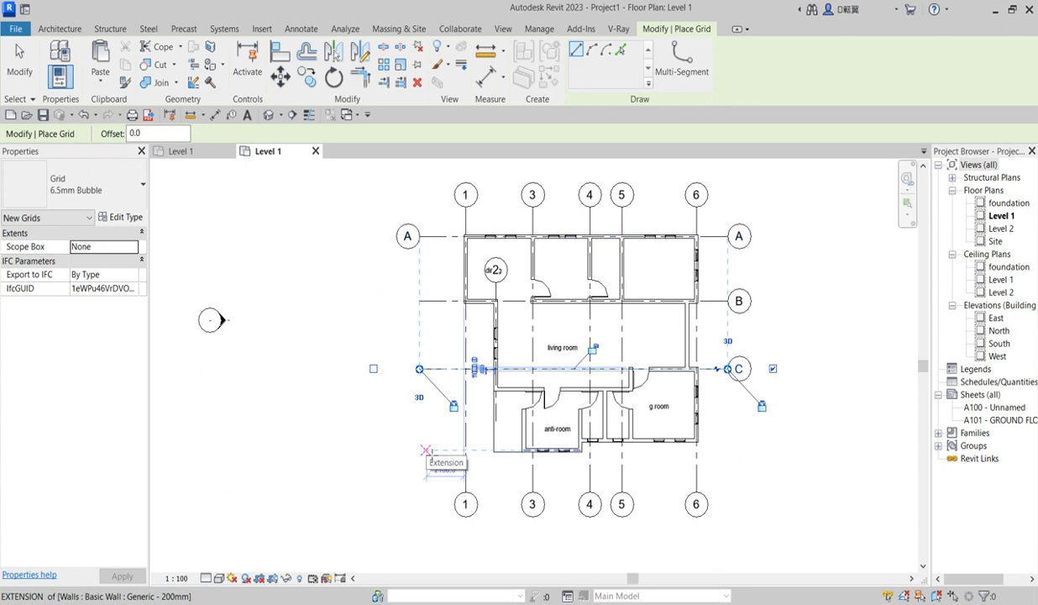
left_click(425, 450)
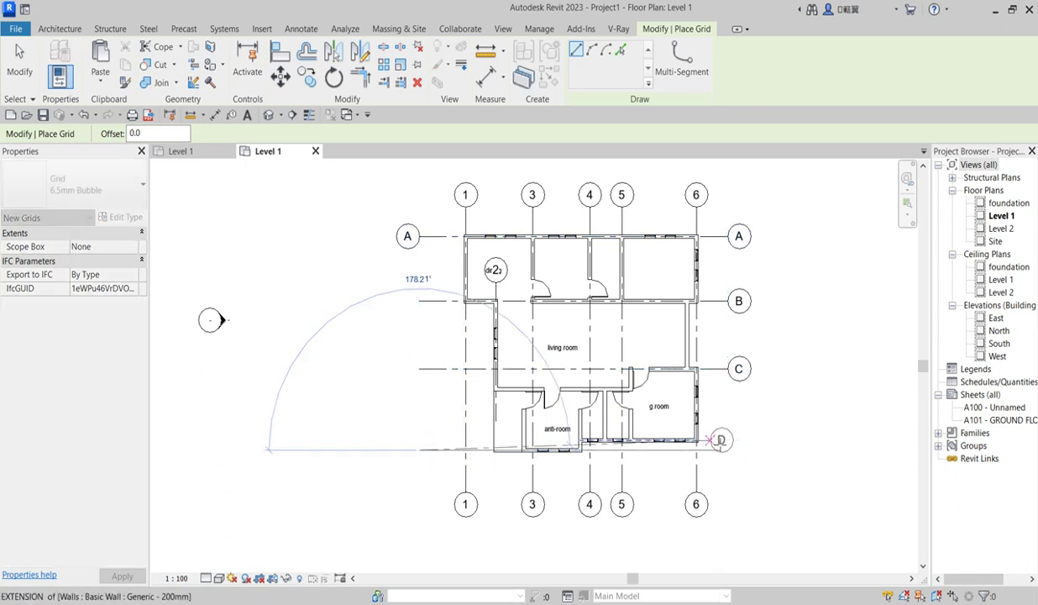
left_click(728, 450)
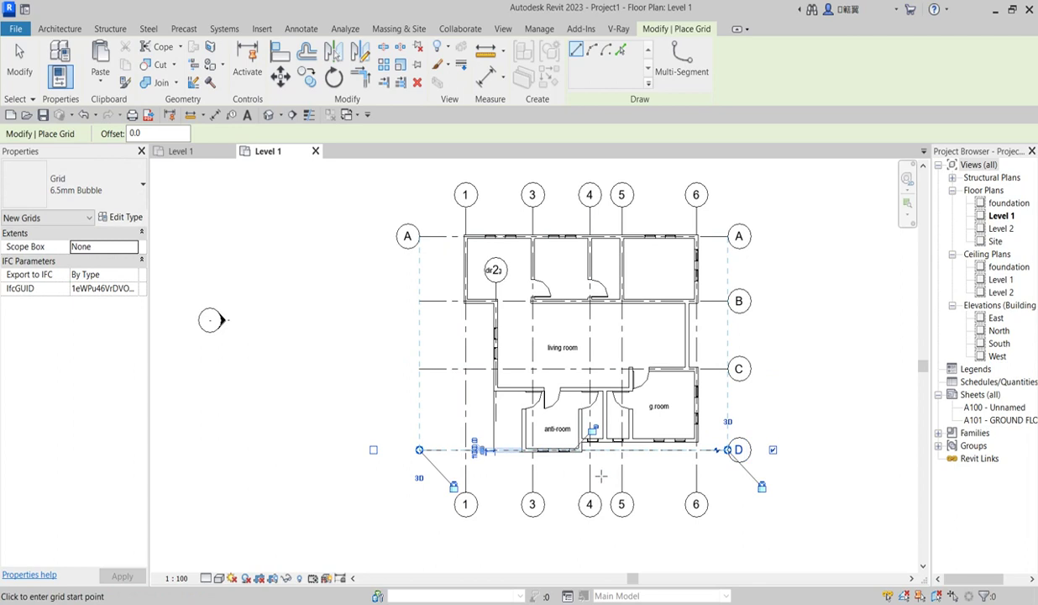
Show left-end bubbles on horizontal grids B, C and D.
key("Escape")
key("Escape")
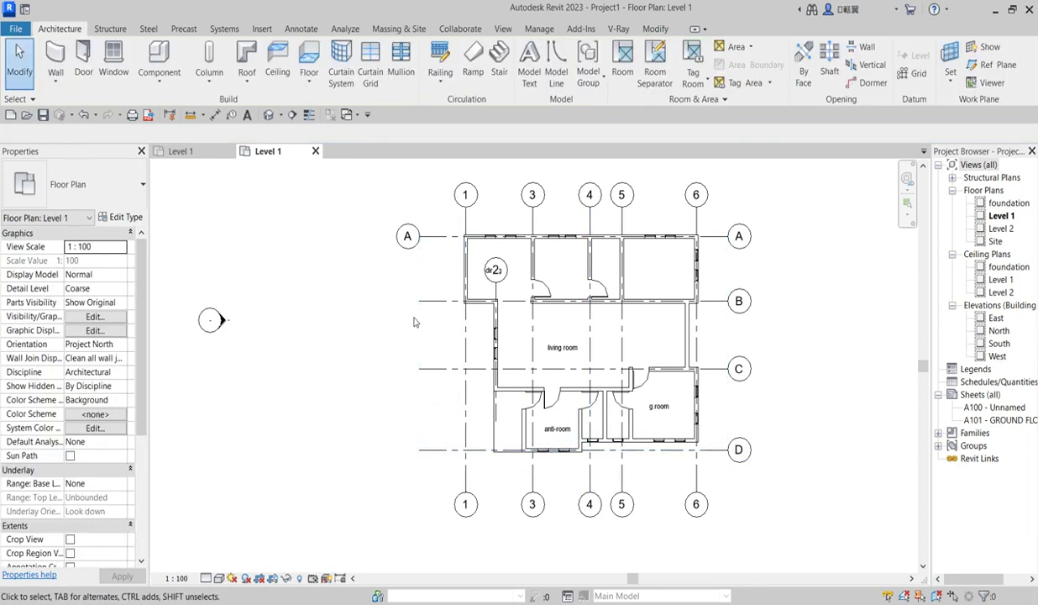
left_click(432, 303)
left_click(374, 301)
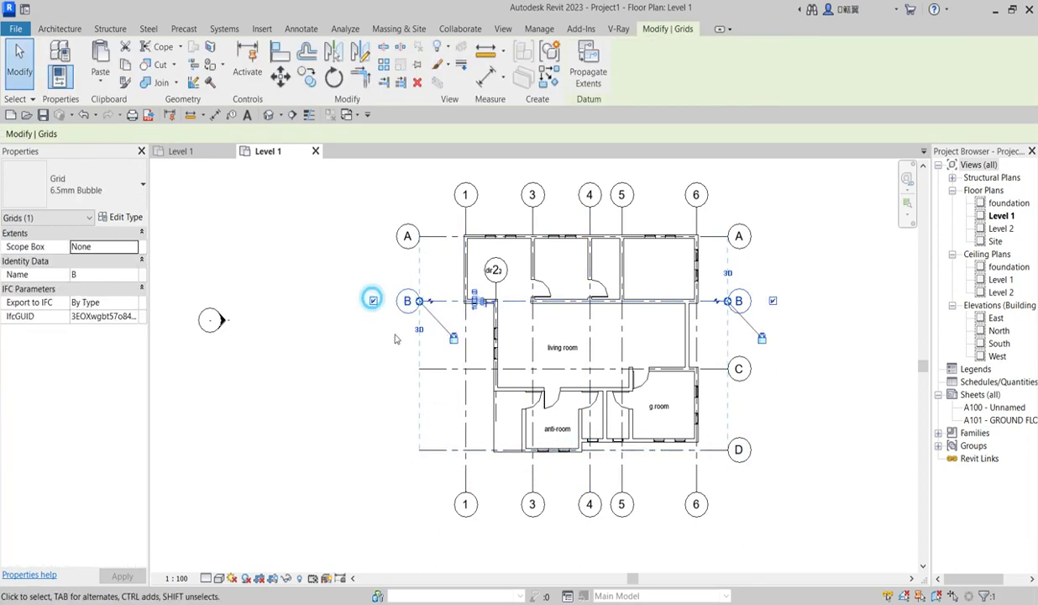
left_click(442, 369)
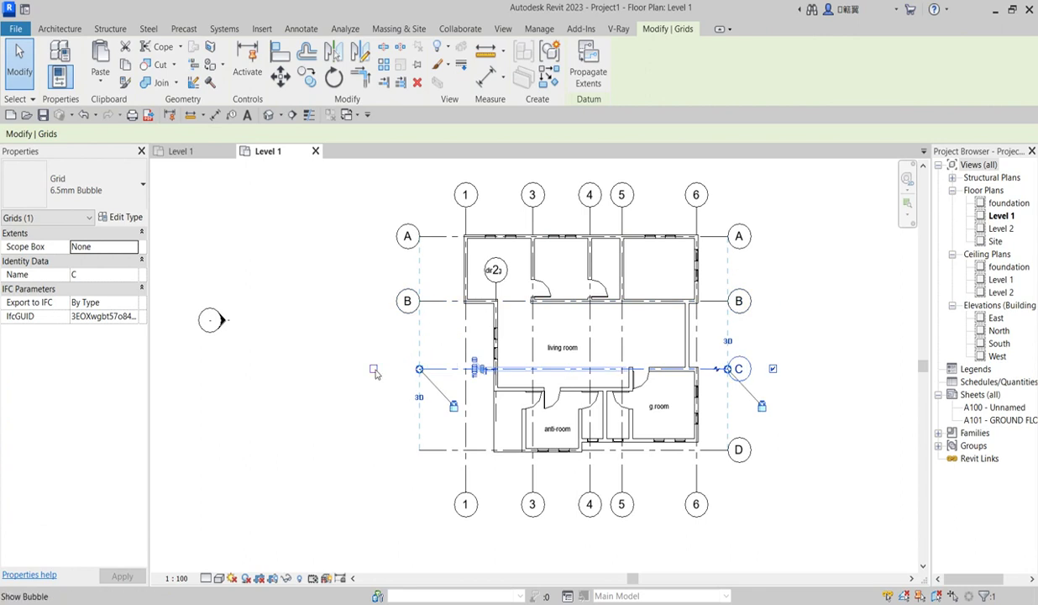
left_click(369, 366)
left_click(441, 373)
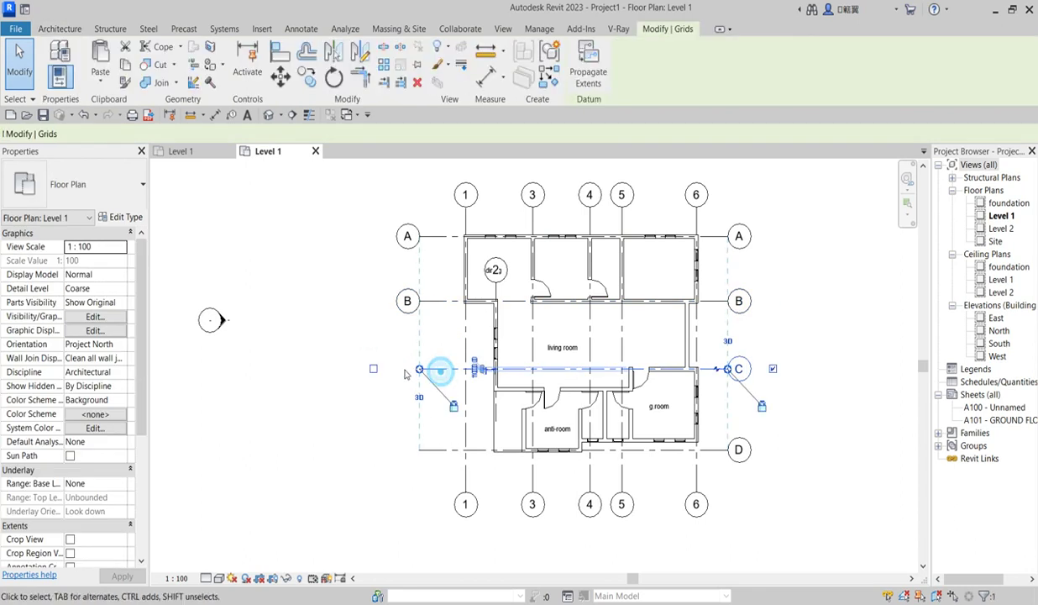
left_click(439, 449)
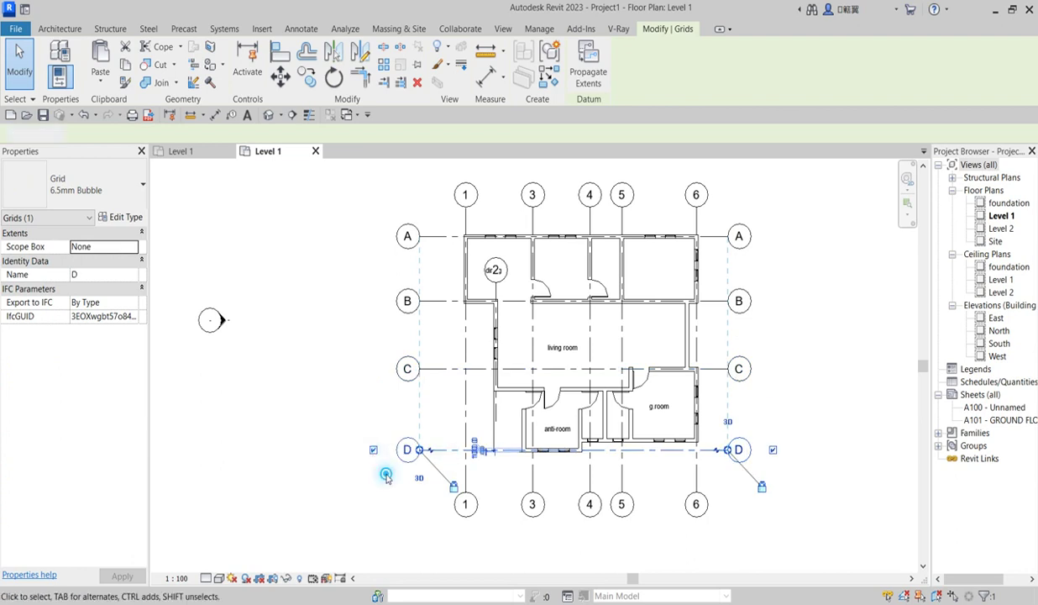
left_click(367, 431)
Stretch grid 2's lower and upper ends out to the bottom and top bubble lines.
scroll(515, 353, "up", 4)
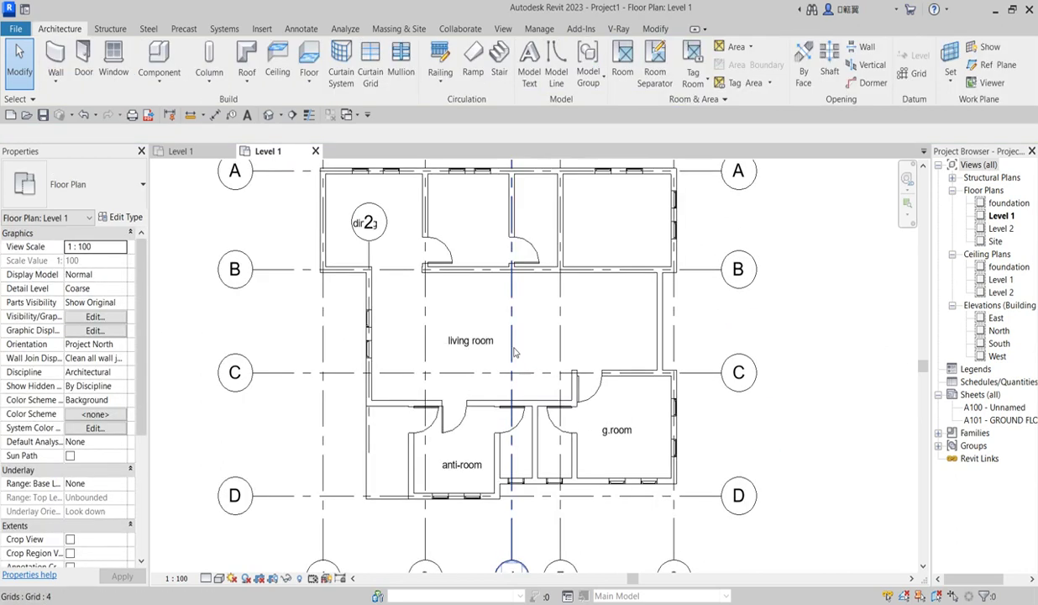
scroll(514, 353, "down", 3)
scroll(555, 353, "up", 3)
scroll(541, 348, "down", 4)
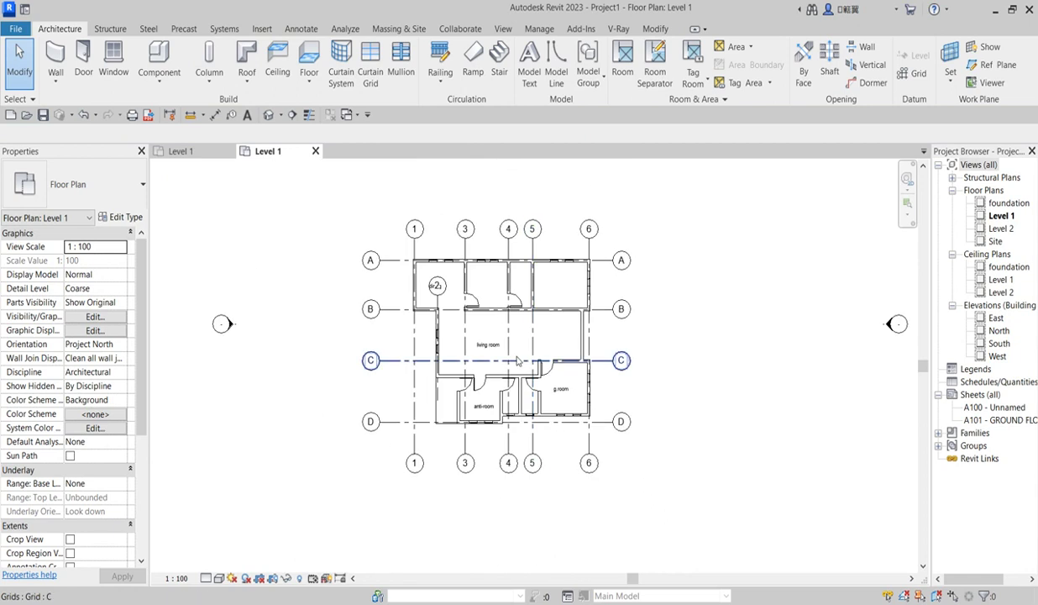
scroll(460, 334, "up", 2)
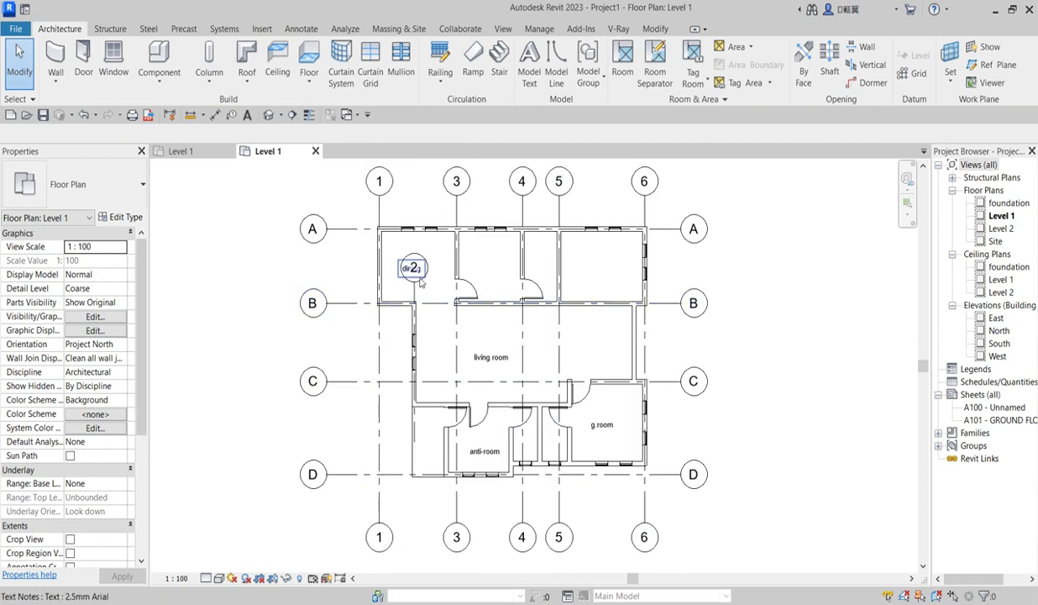
left_click(414, 285)
left_click_drag(414, 441, 415, 523)
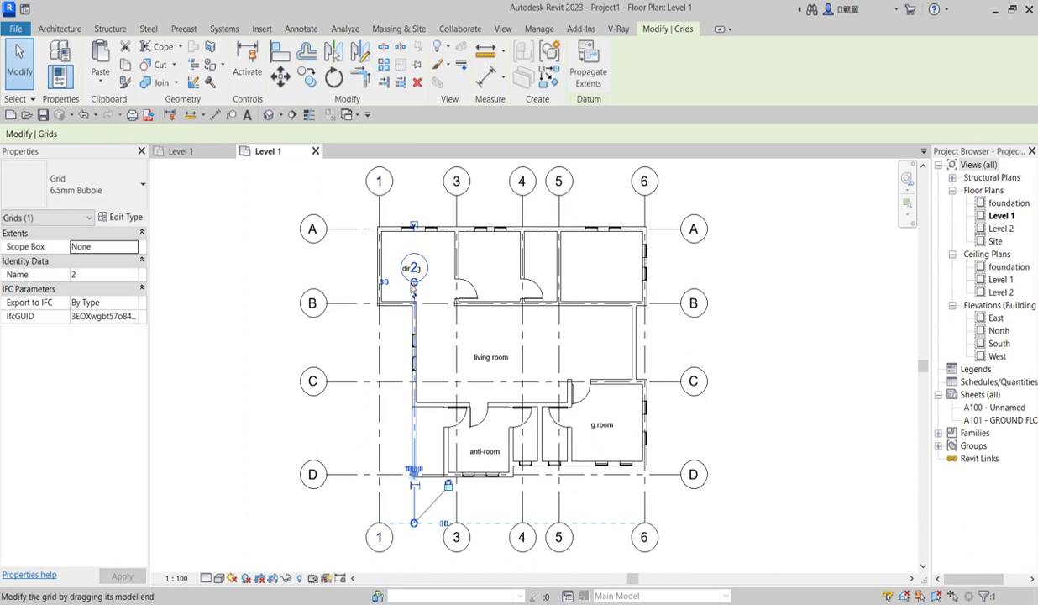
left_click_drag(414, 284, 415, 196)
scroll(406, 439, "down", 3)
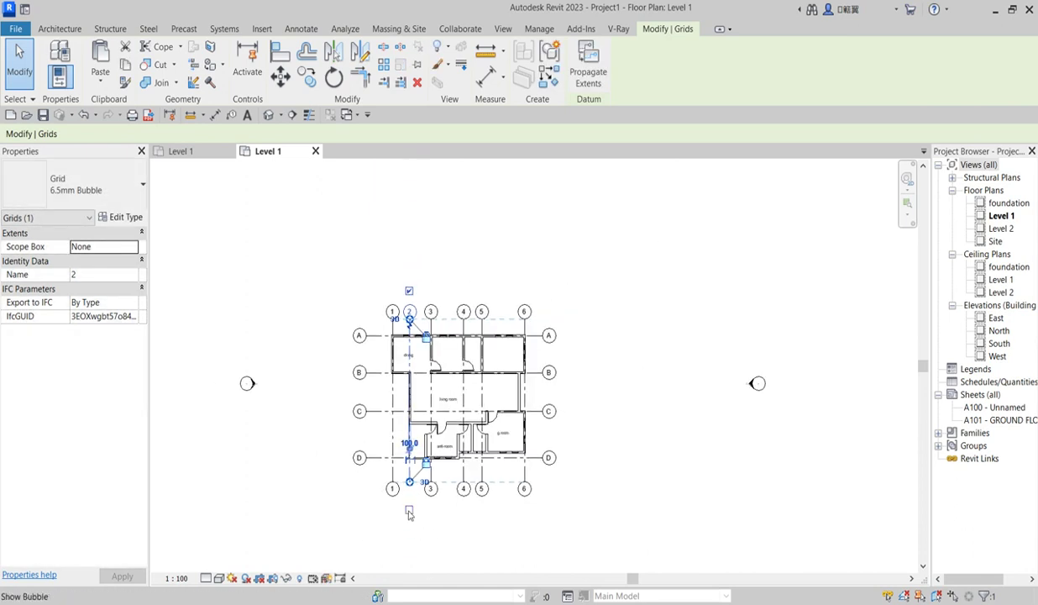
key("Escape")
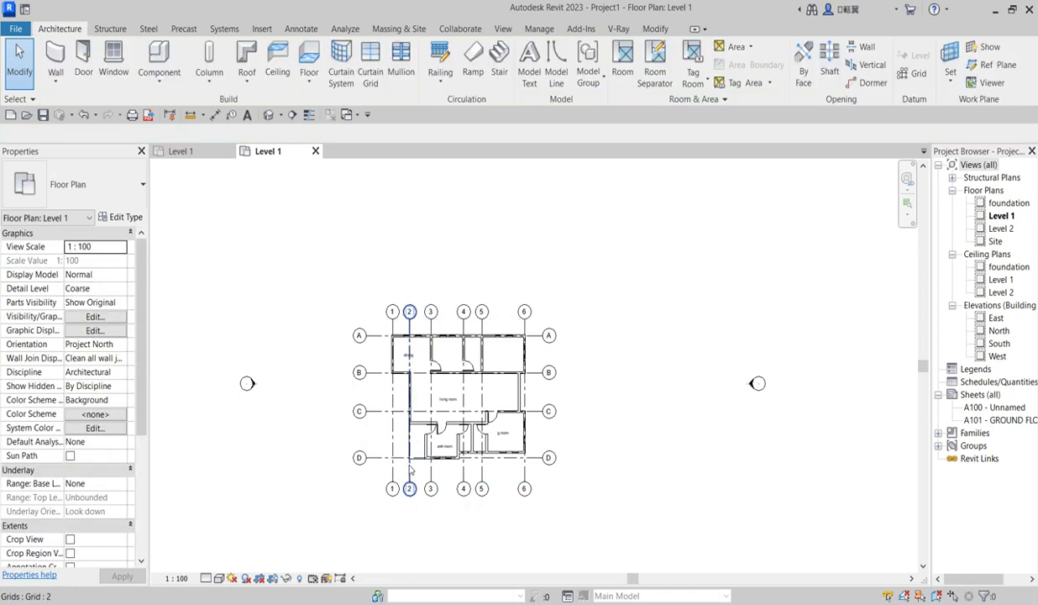